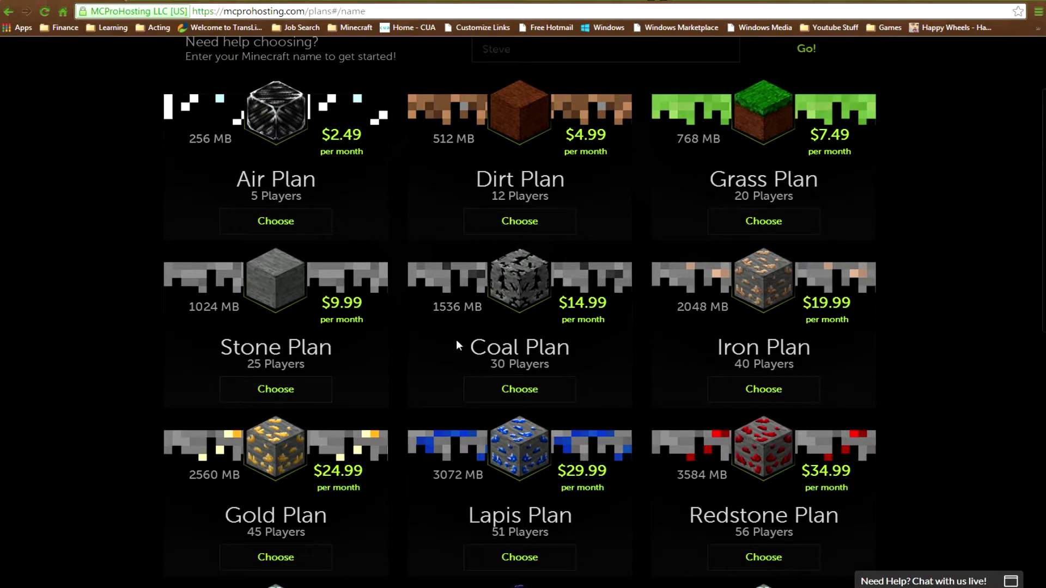
Compare the Minecraft server plans by memory, monthly price and player count, from the Air Plan through the higher tiers
scroll(303, 327, "down", 2)
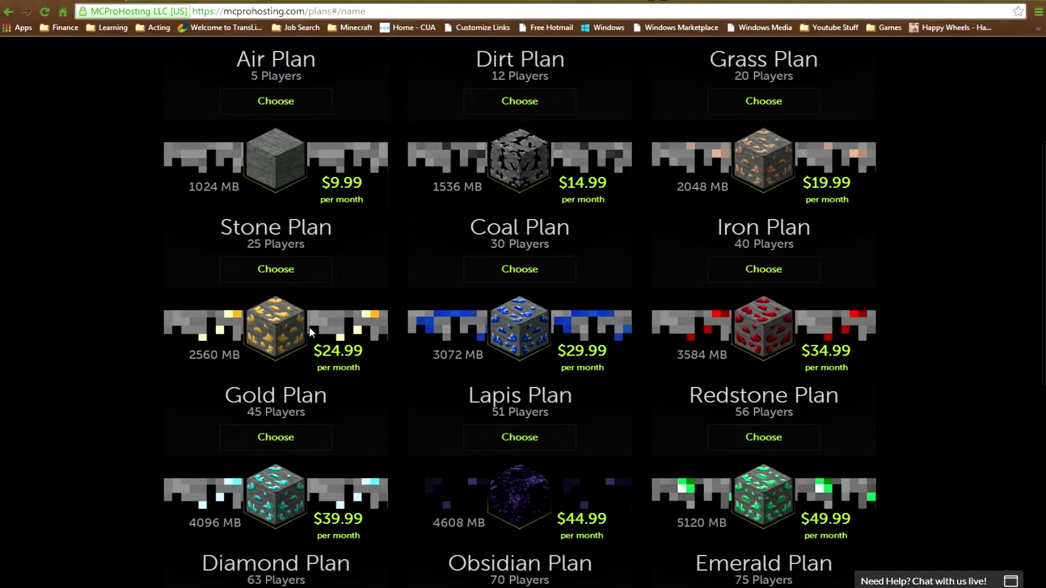
scroll(318, 327, "down", 2)
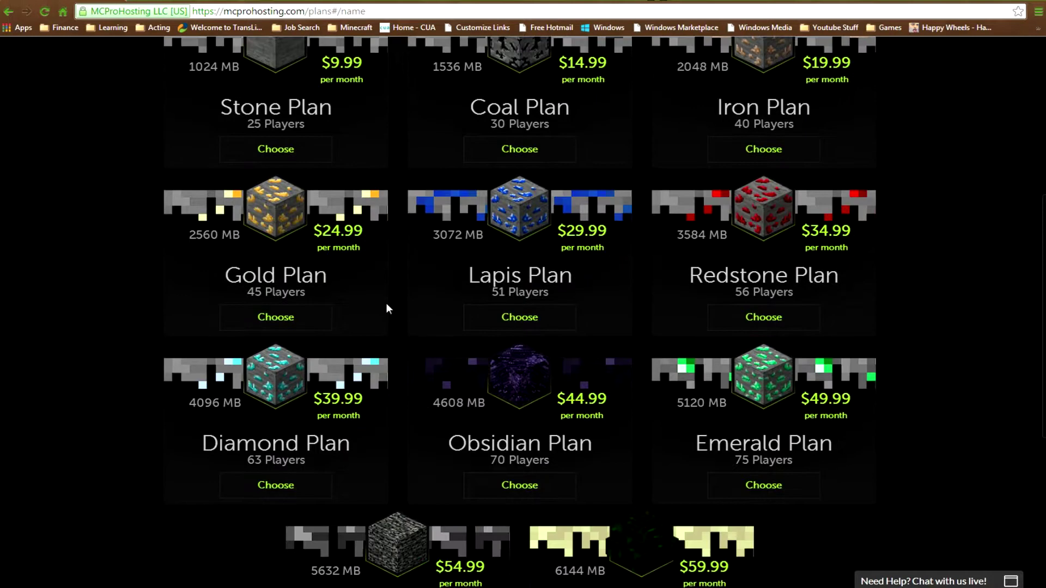
scroll(387, 292, "up", 3)
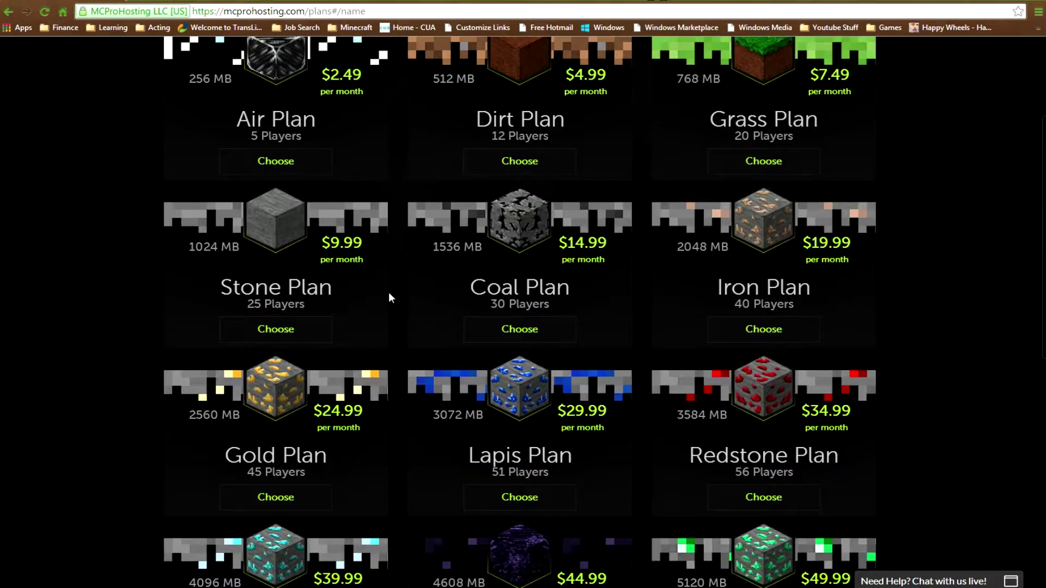
scroll(388, 293, "up", 3)
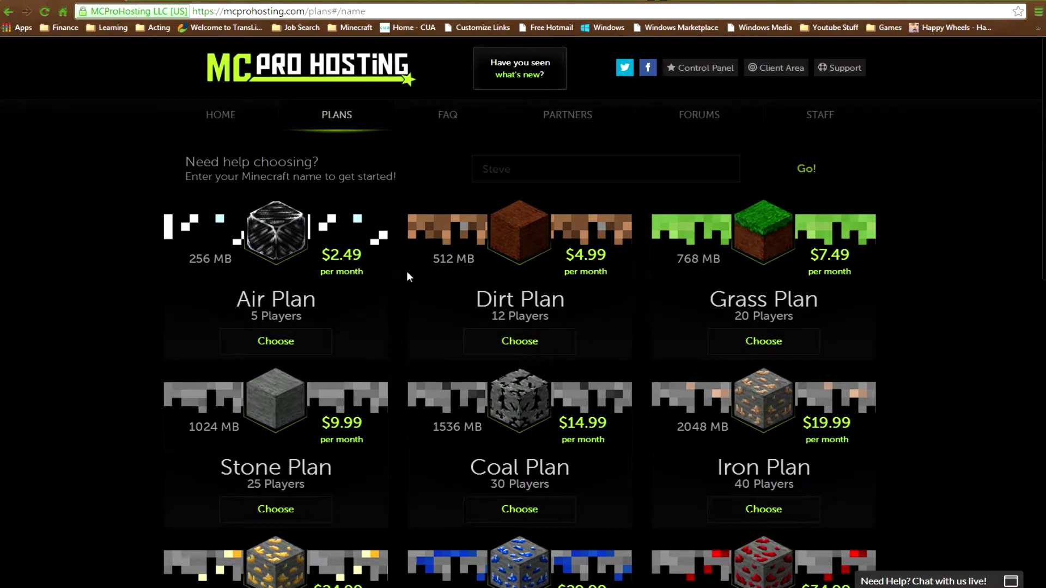
scroll(426, 228, "down", 3)
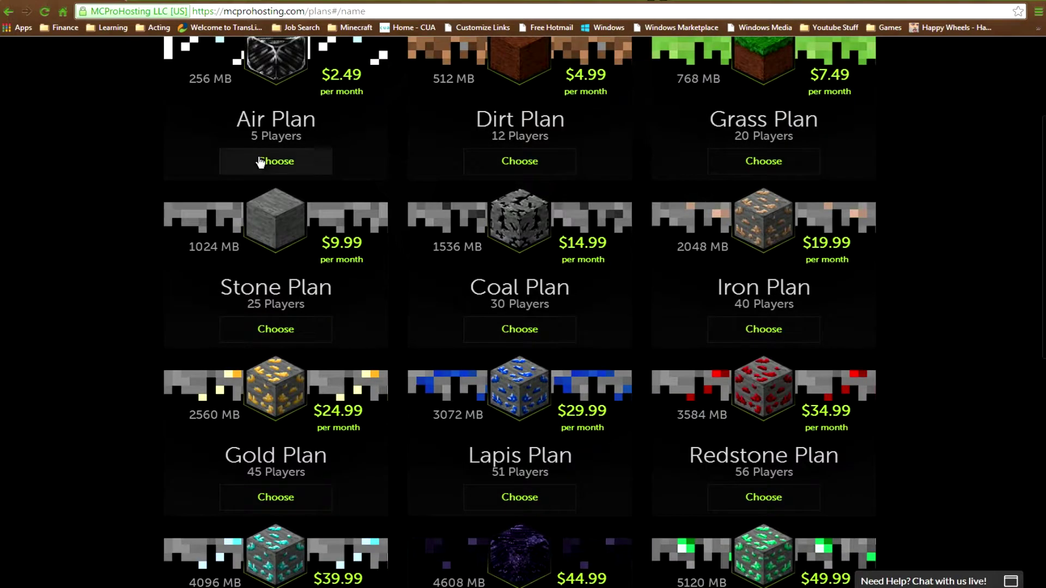
scroll(280, 136, "up", 2)
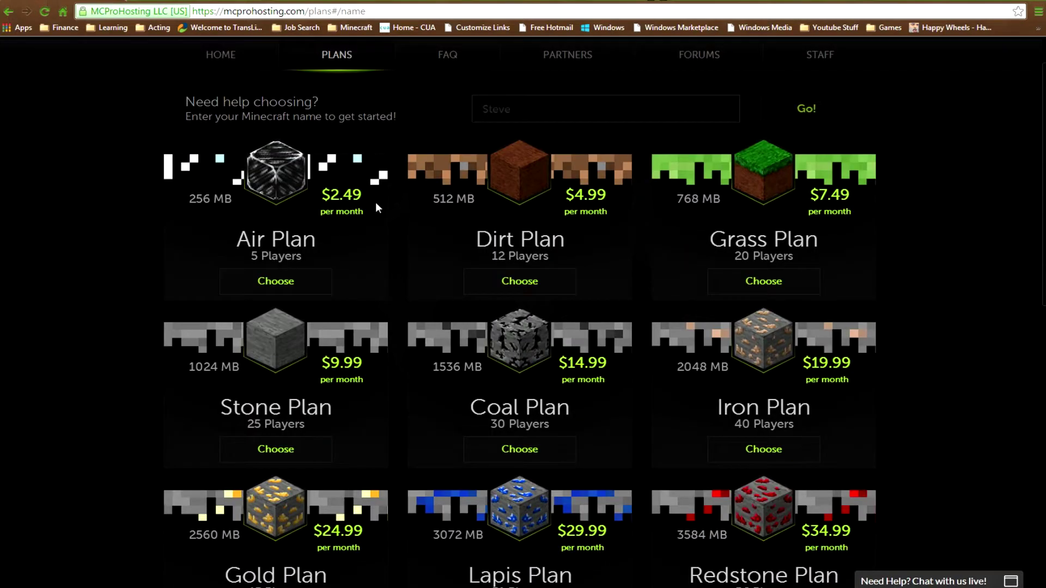
scroll(233, 193, "down", 1)
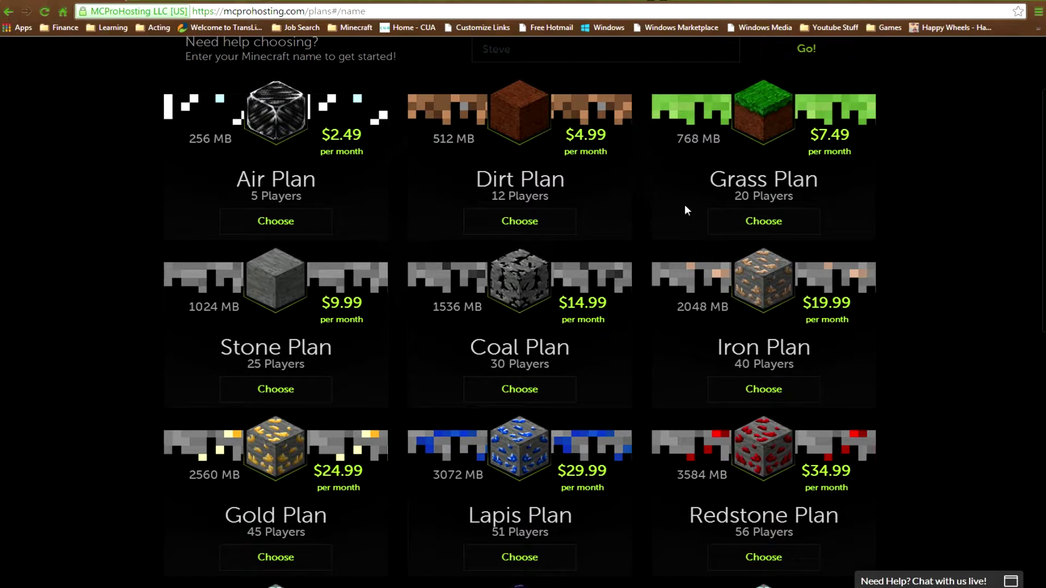
scroll(684, 205, "down", 1)
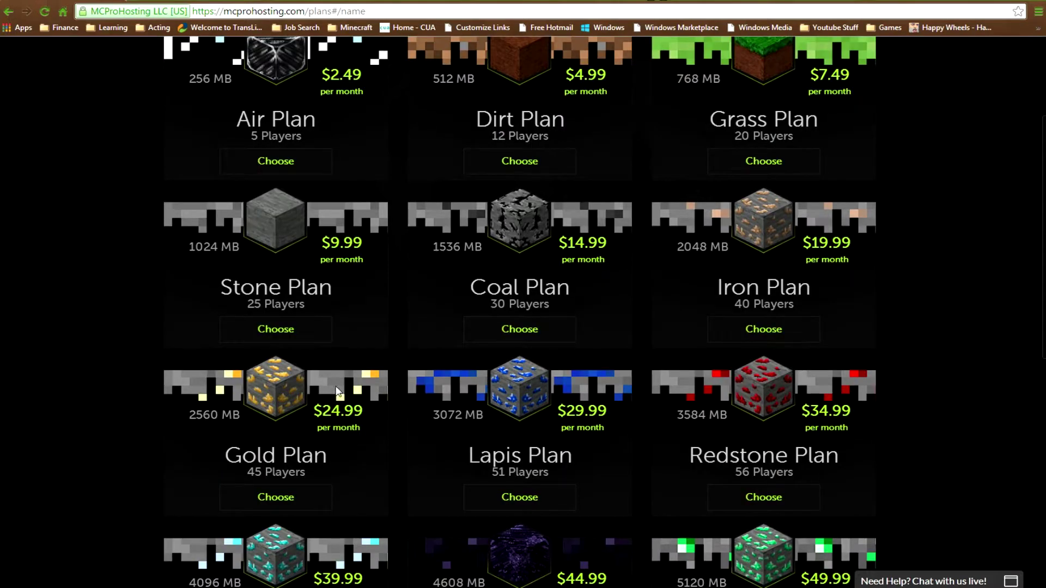
scroll(327, 398, "down", 2)
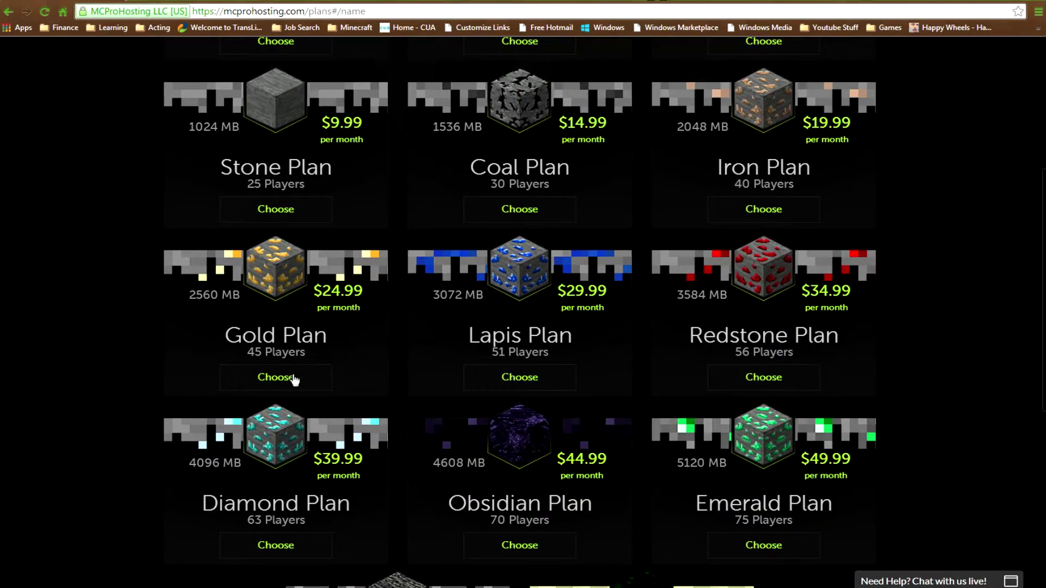
scroll(280, 282, "up", 1)
scroll(279, 283, "up", 1)
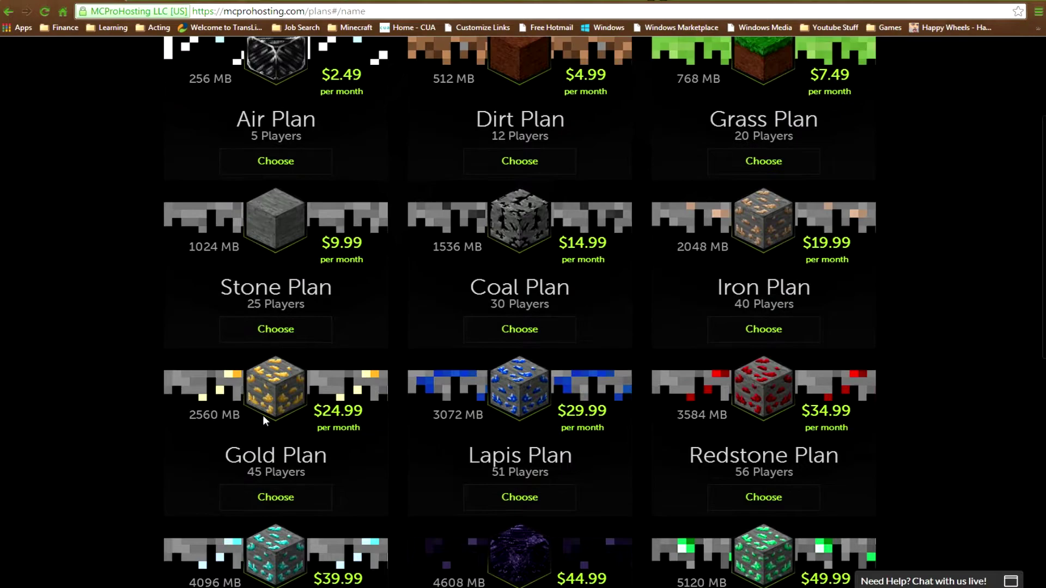
scroll(339, 389, "up", 3)
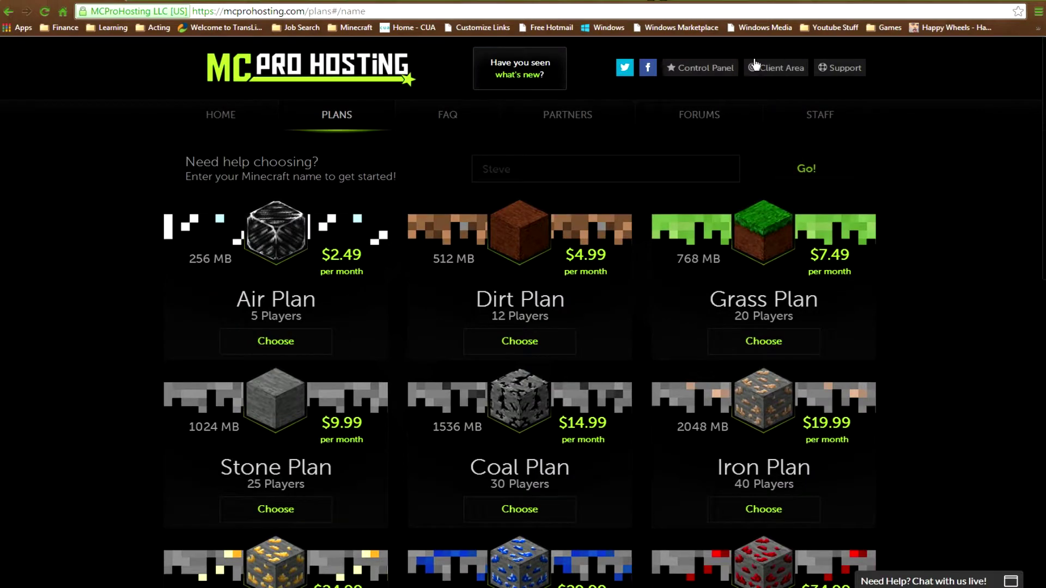
Go to the hosting site's home page and open the server control panel from there
left_click(220, 116)
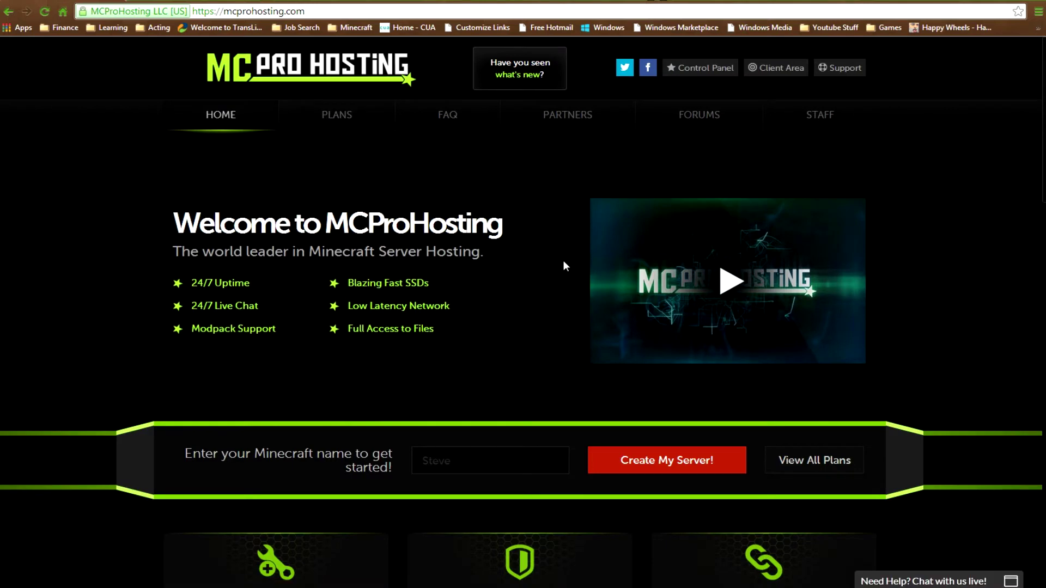
left_click(694, 73)
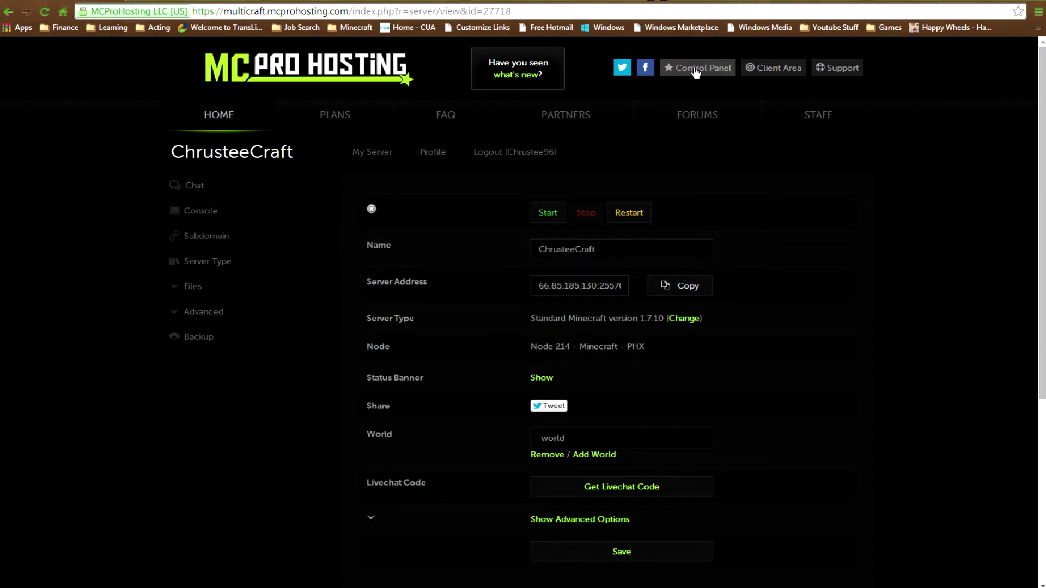
Inspect the server's Name setting in the control panel without editing it
scroll(527, 297, "down", 2)
left_click(612, 133)
scroll(635, 133, "up", 2)
double_click(619, 249)
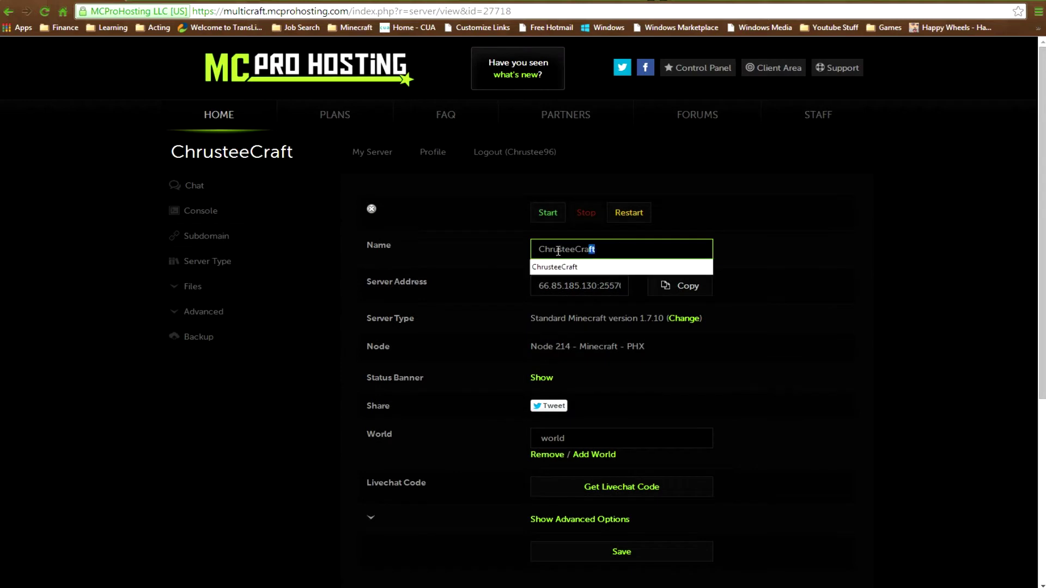
left_click(684, 243)
left_click(846, 241)
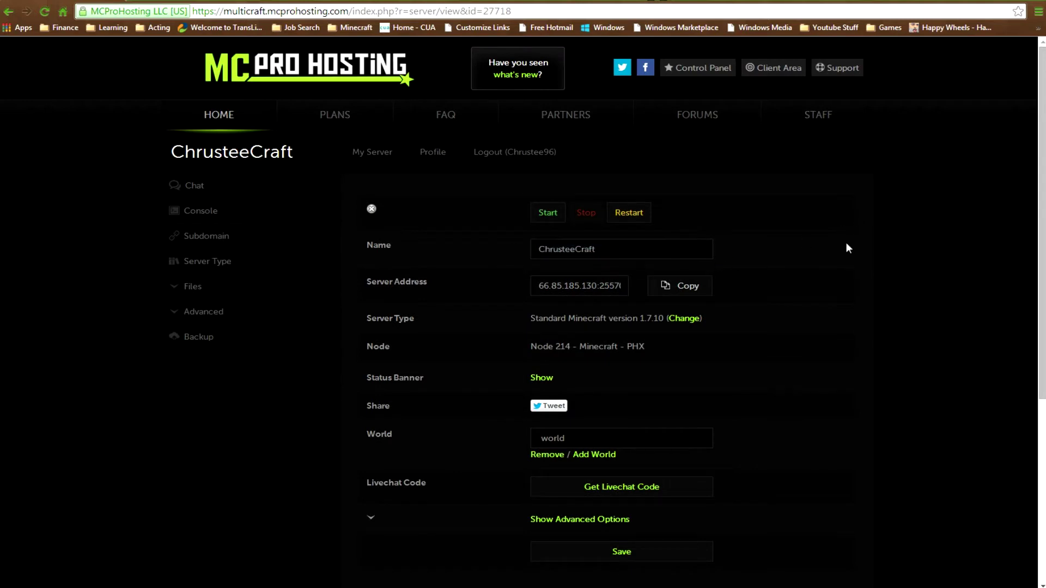
View the worlds available in the server's World setting and keep the current selection
scroll(845, 244, "down", 1)
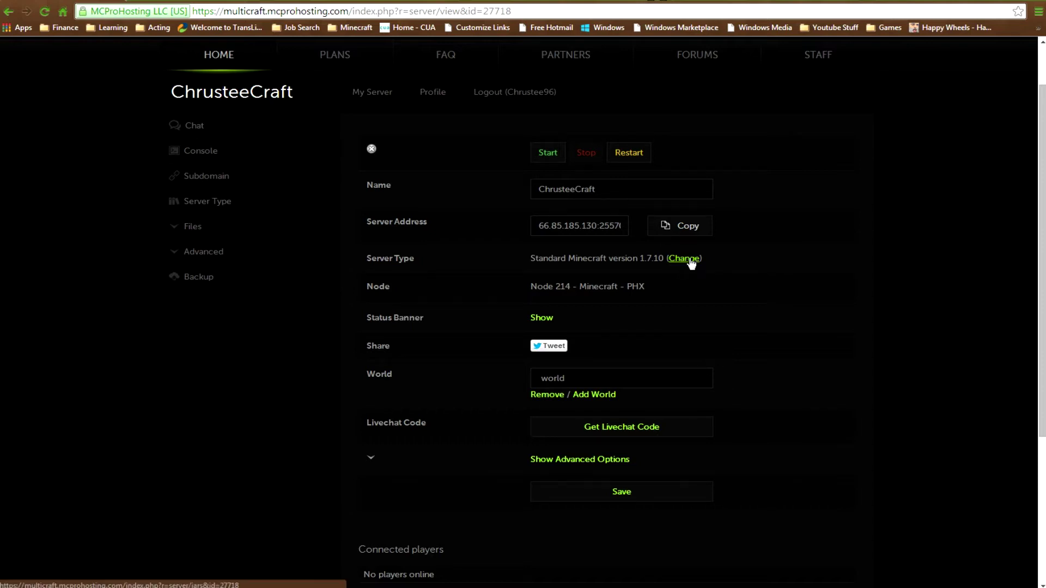
left_click(686, 380)
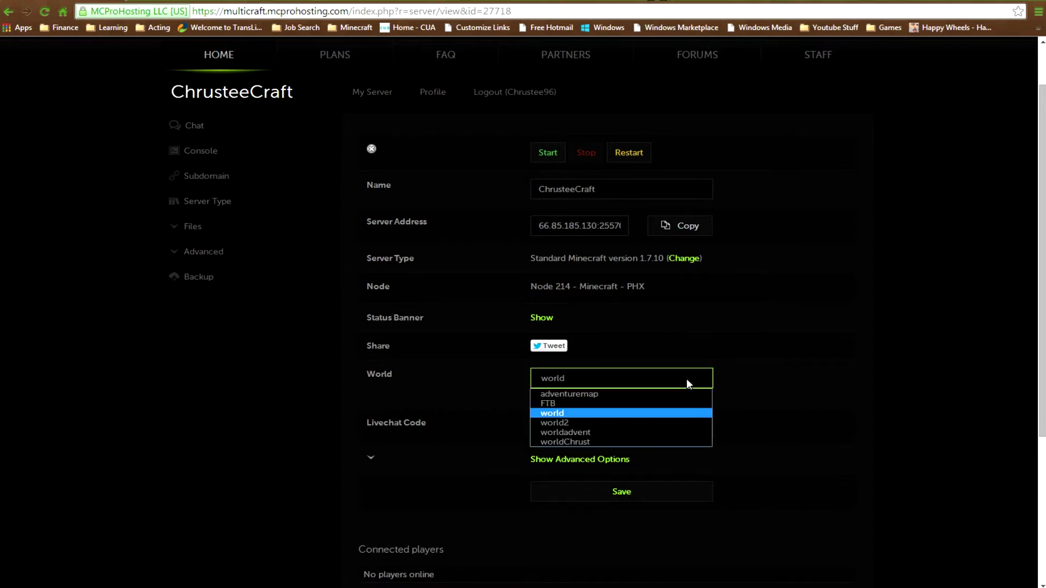
left_click(686, 379)
left_click(720, 304)
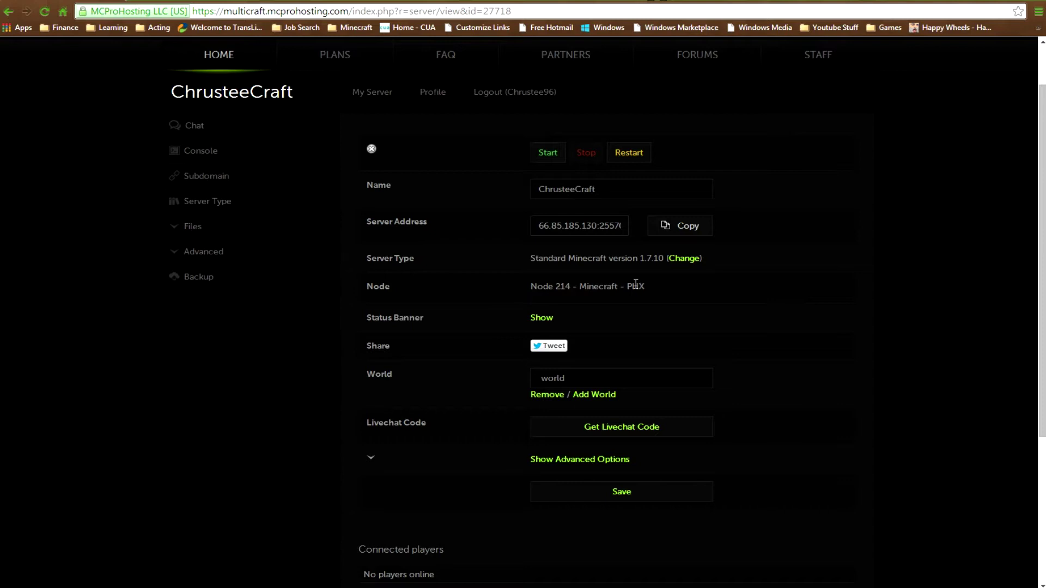
Examine the server's Node entry and the remaining settings down to the connected players section
double_click(536, 285)
left_click(661, 287)
scroll(615, 306, "down", 4)
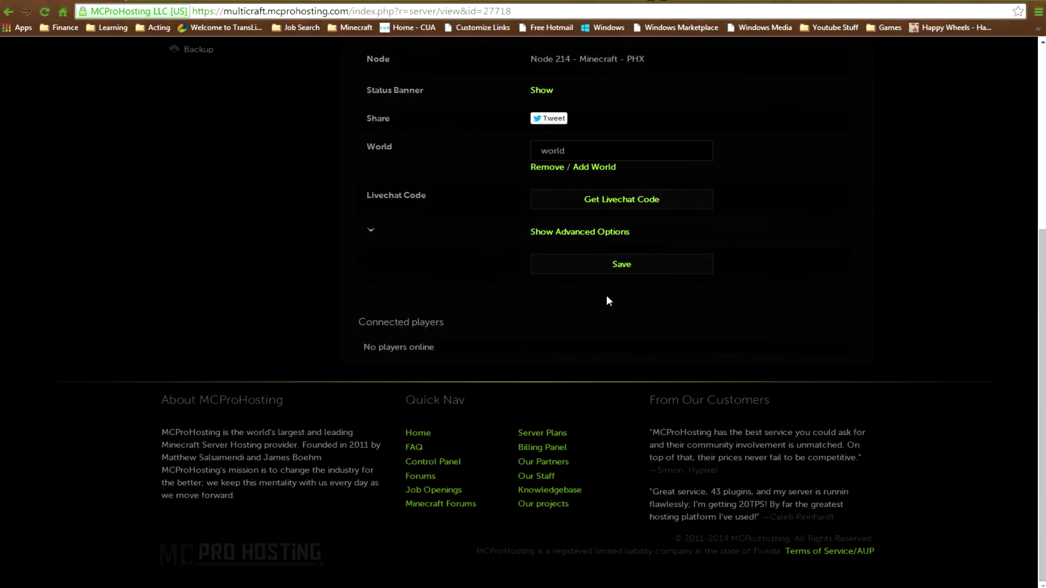
scroll(602, 306, "up", 5)
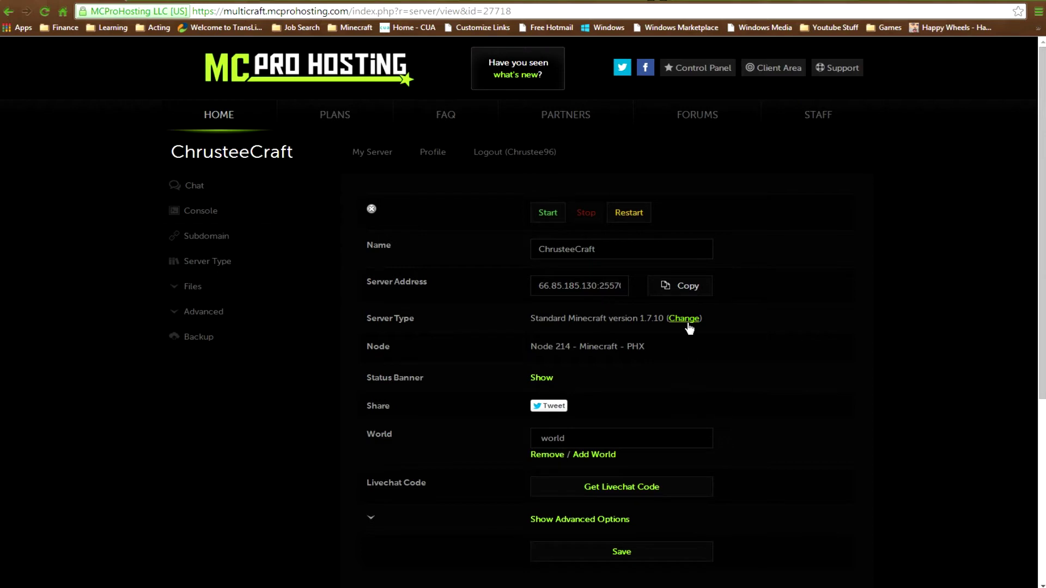
Show the server's status banner, and return to the server settings page
scroll(709, 319, "down", 1)
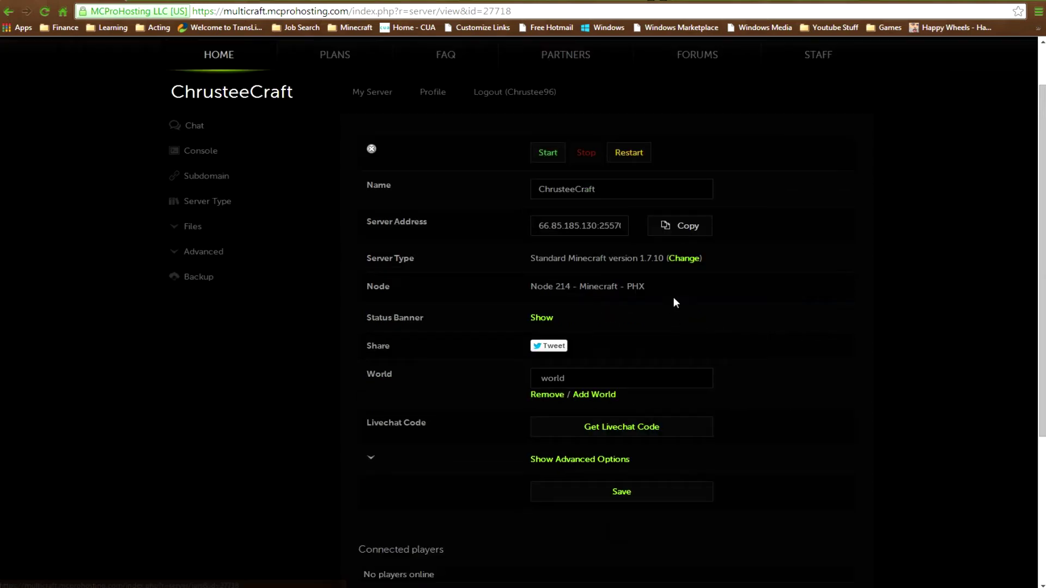
left_click(542, 320)
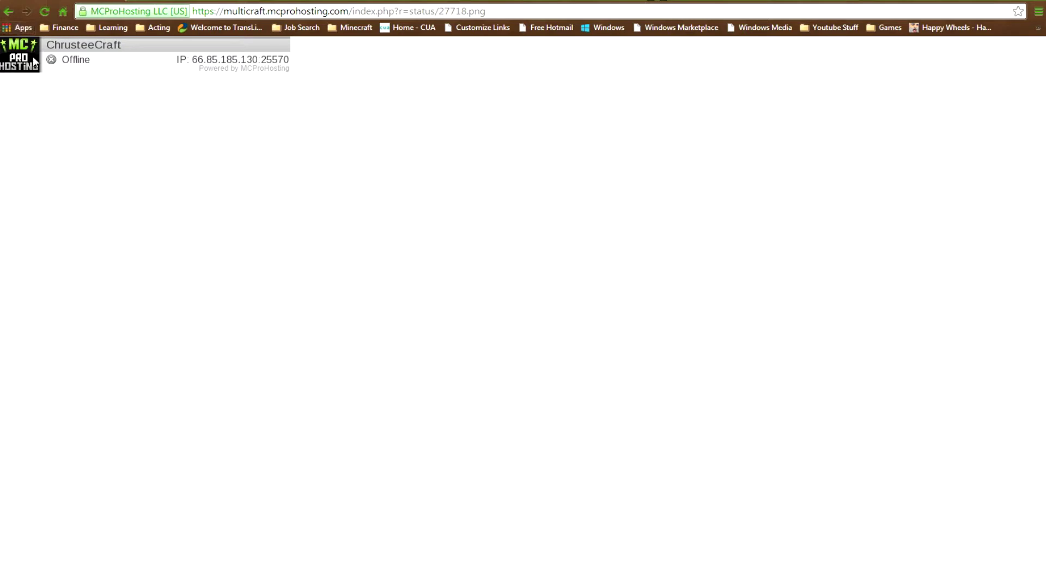
left_click(14, 5)
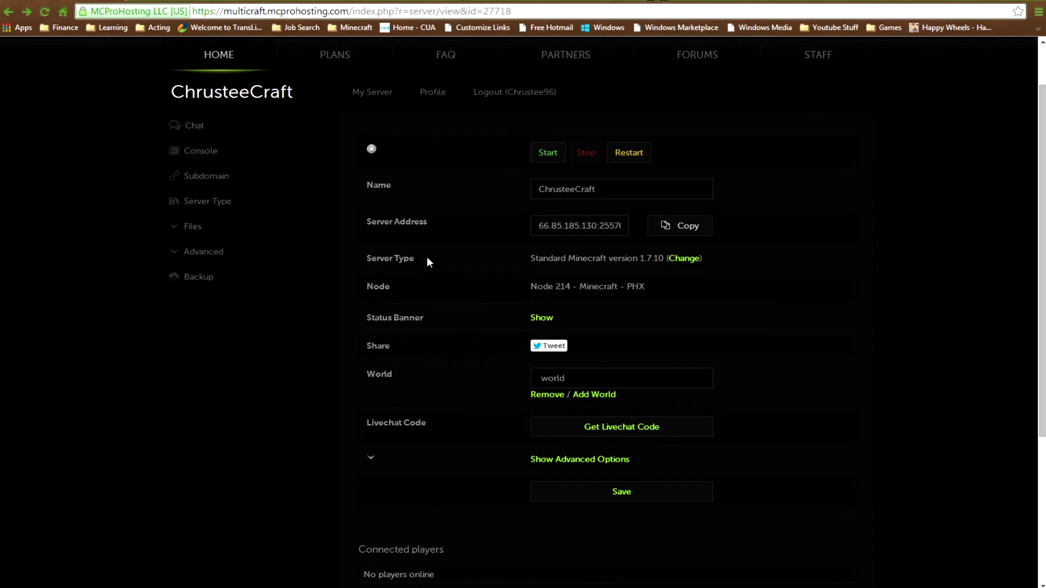
Open the tweet form for sharing the server, inspect the prefilled message and close it without posting
scroll(729, 296, "down", 1)
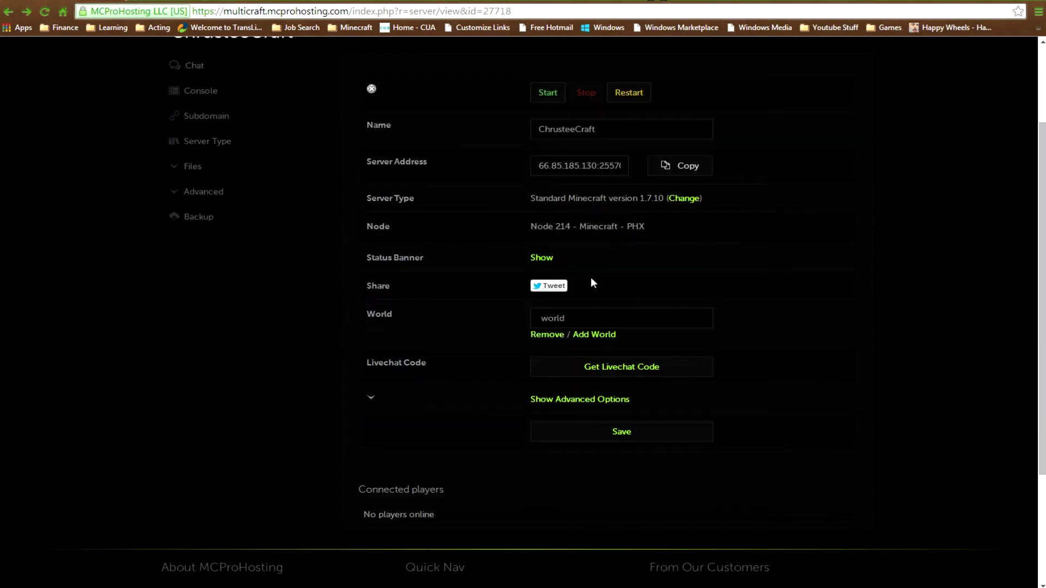
left_click(552, 287)
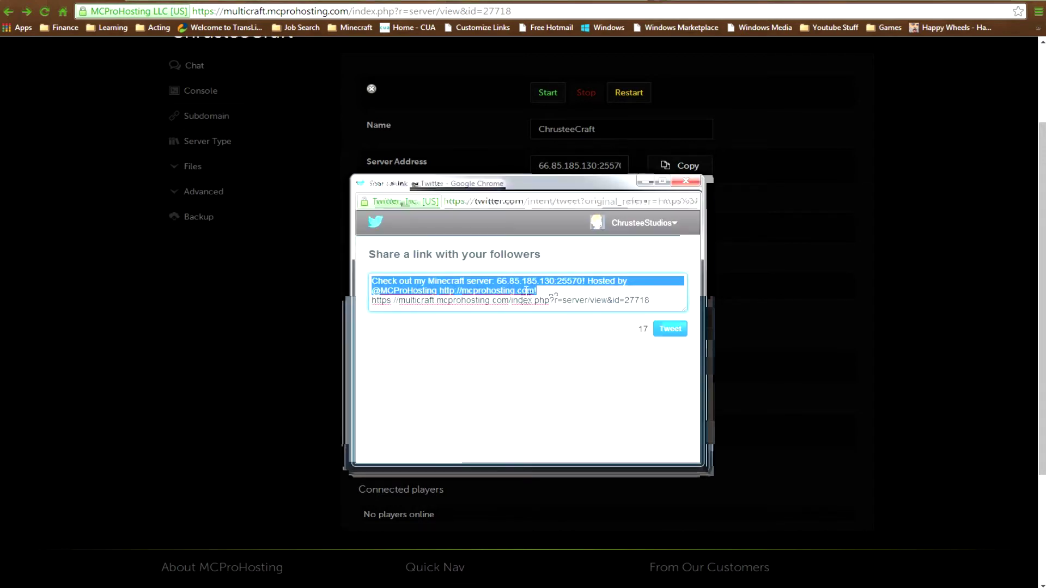
left_click(494, 283)
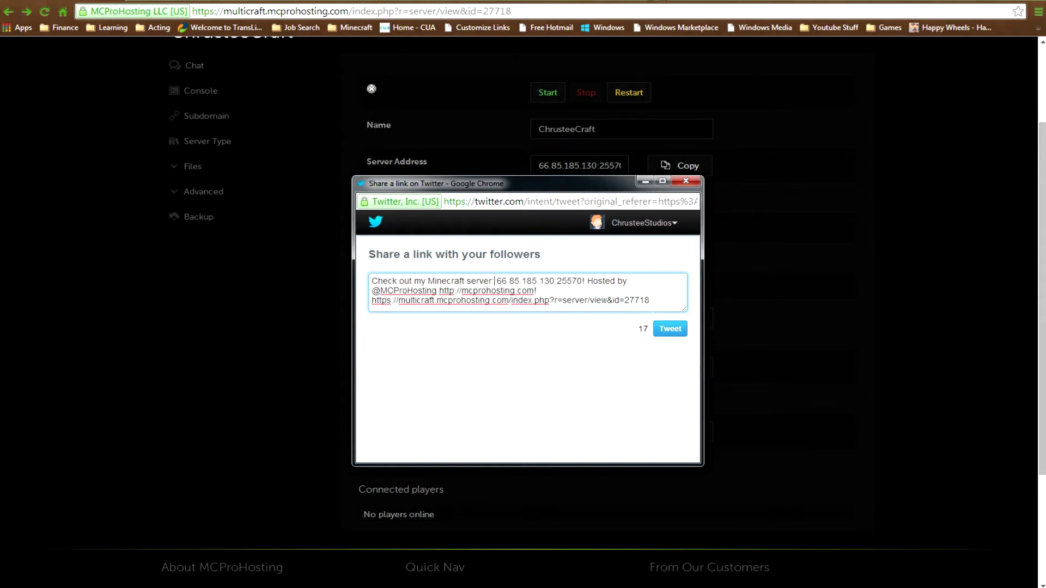
left_click(695, 187)
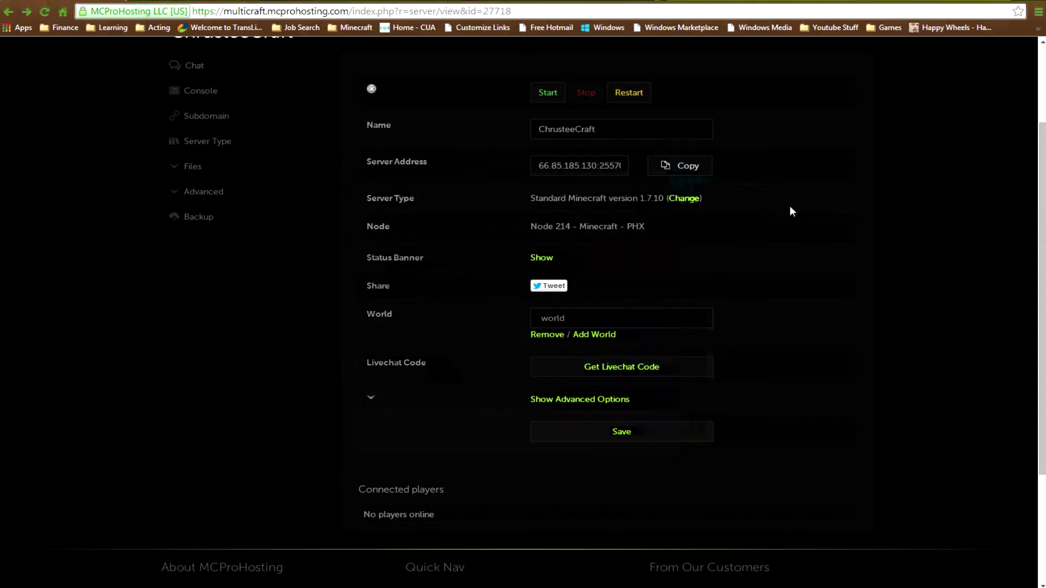
scroll(791, 212, "up", 3)
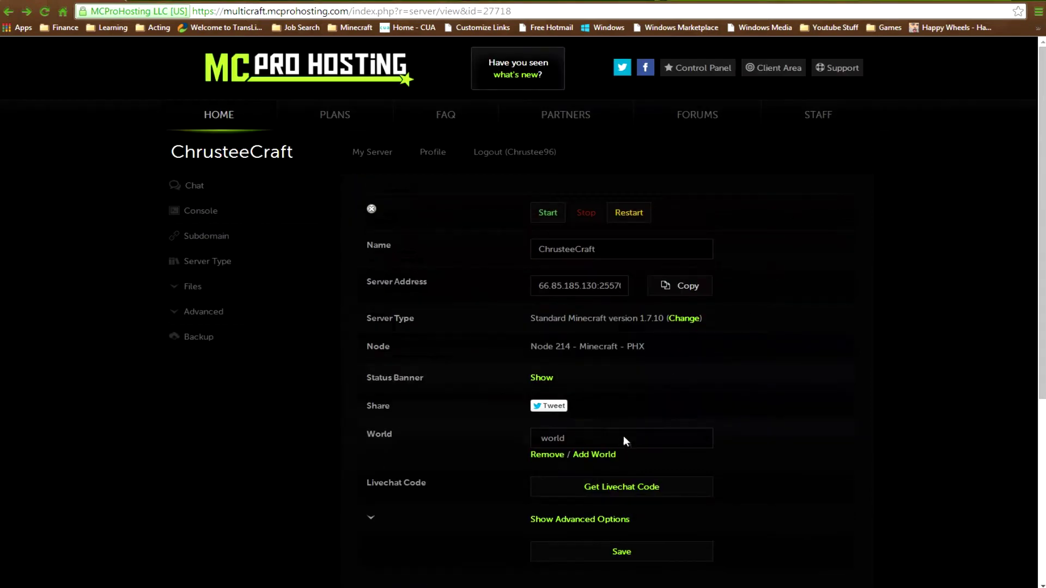
Review the list of alternative worlds again, leaving world as the server's selected world
scroll(631, 361, "down", 1)
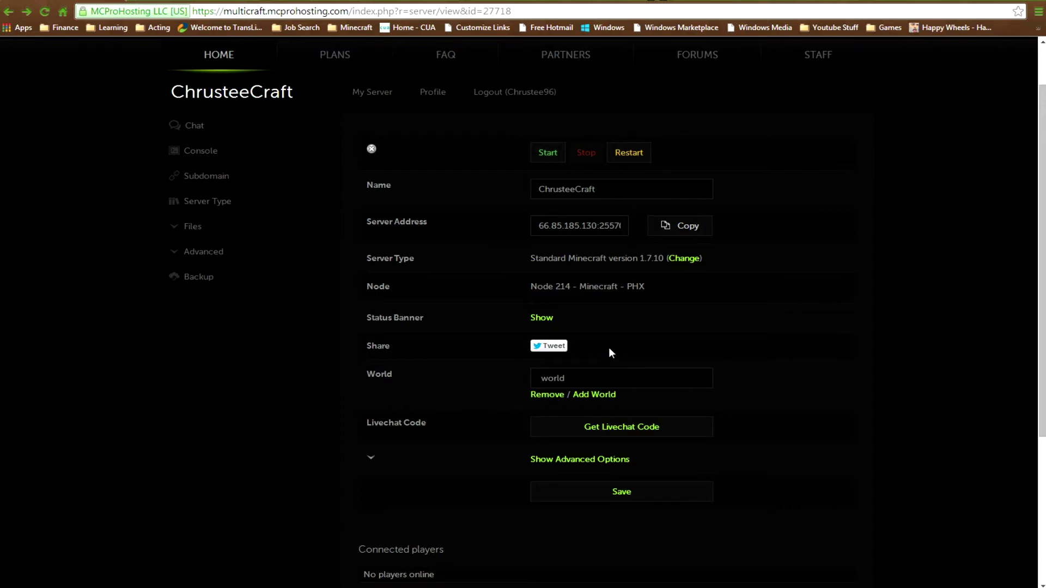
left_click(643, 376)
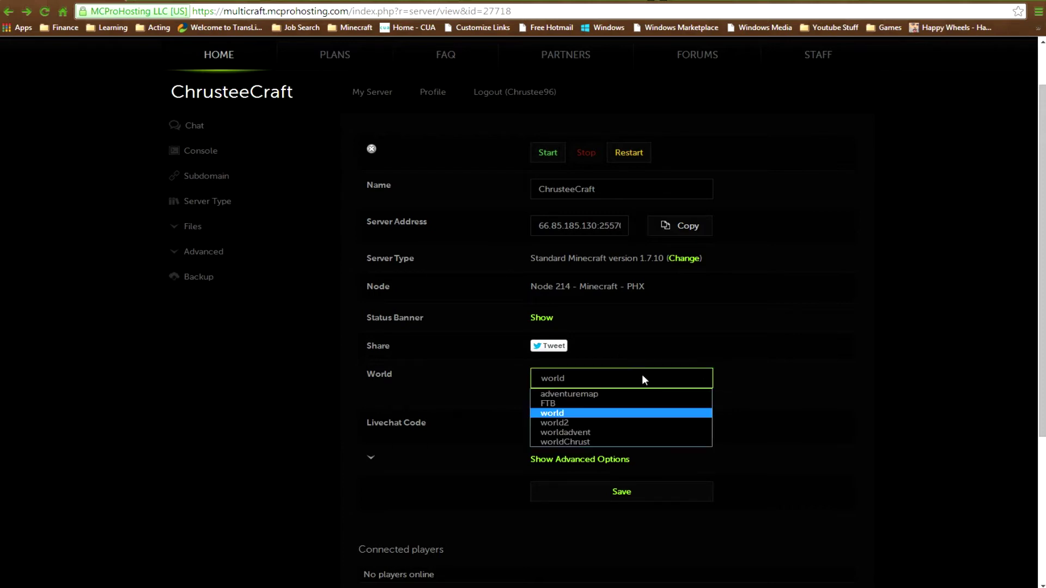
left_click(643, 376)
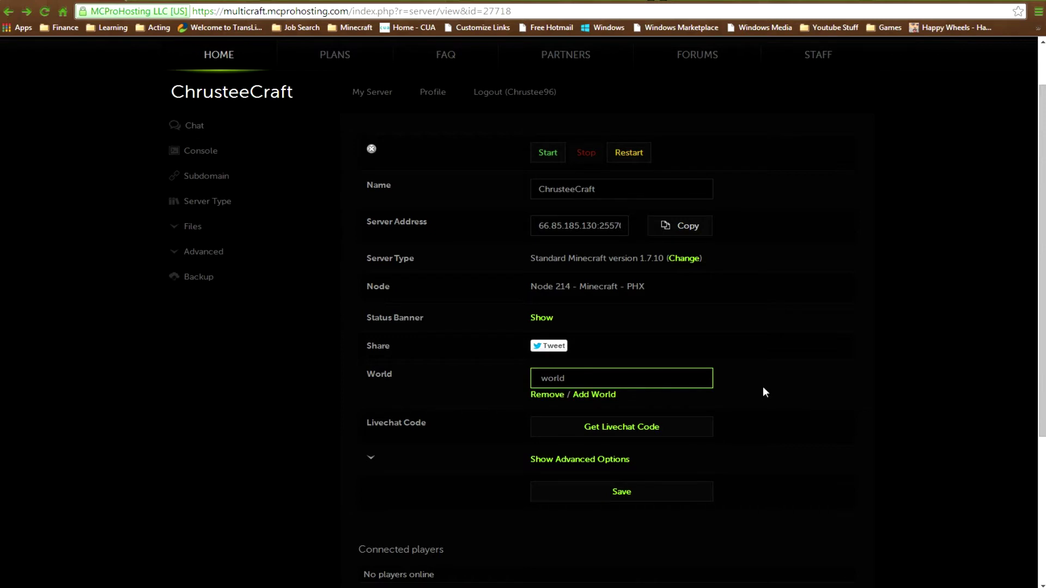
left_click(695, 377)
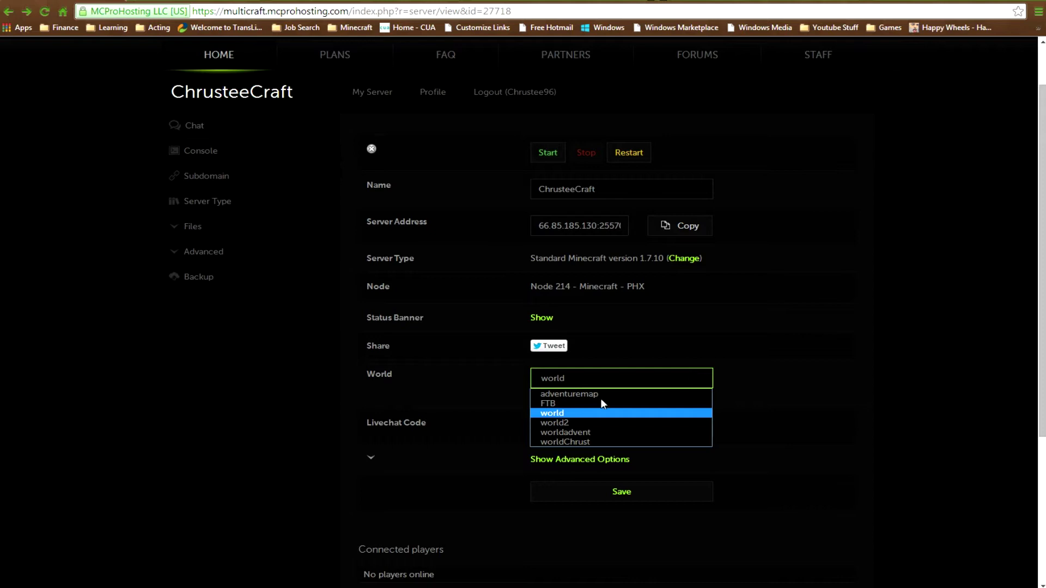
left_click(783, 333)
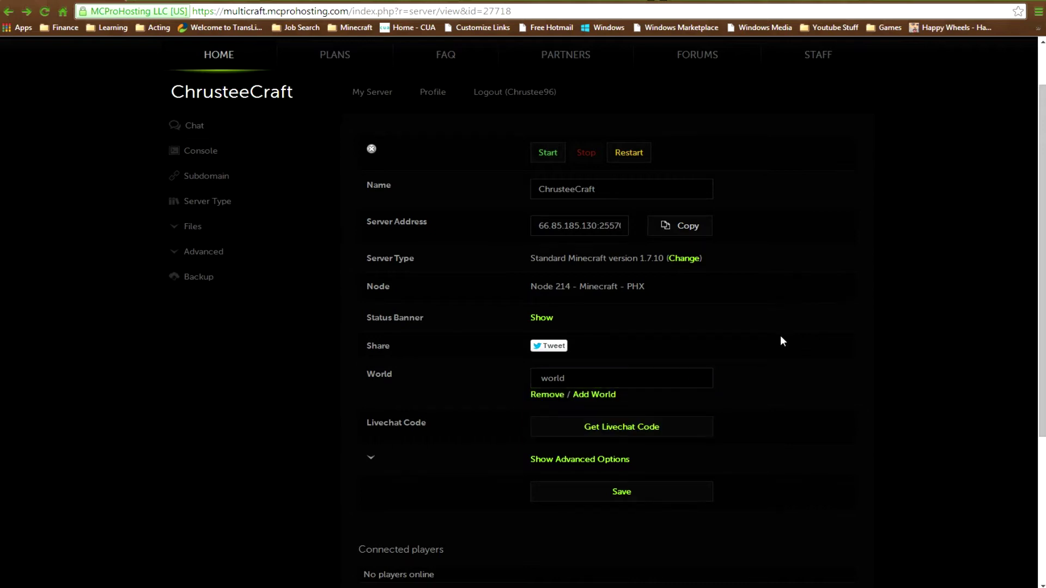
Leave the server settings and return to the MCProHosting home page's server creation section
scroll(600, 428, "down", 1)
scroll(588, 429, "up", 1)
scroll(564, 414, "up", 2)
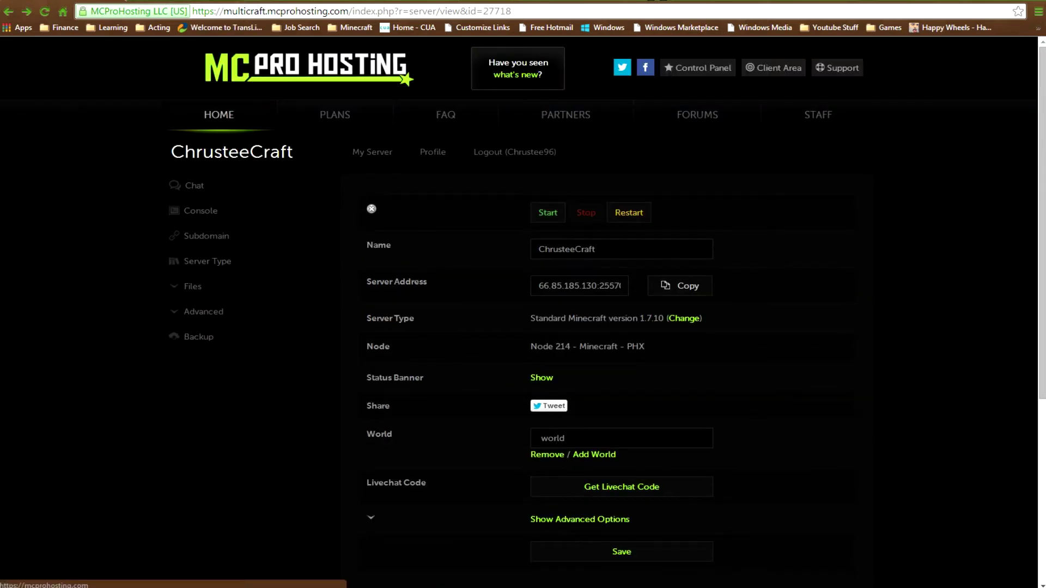
left_click(272, 57)
scroll(813, 453, "down", 2)
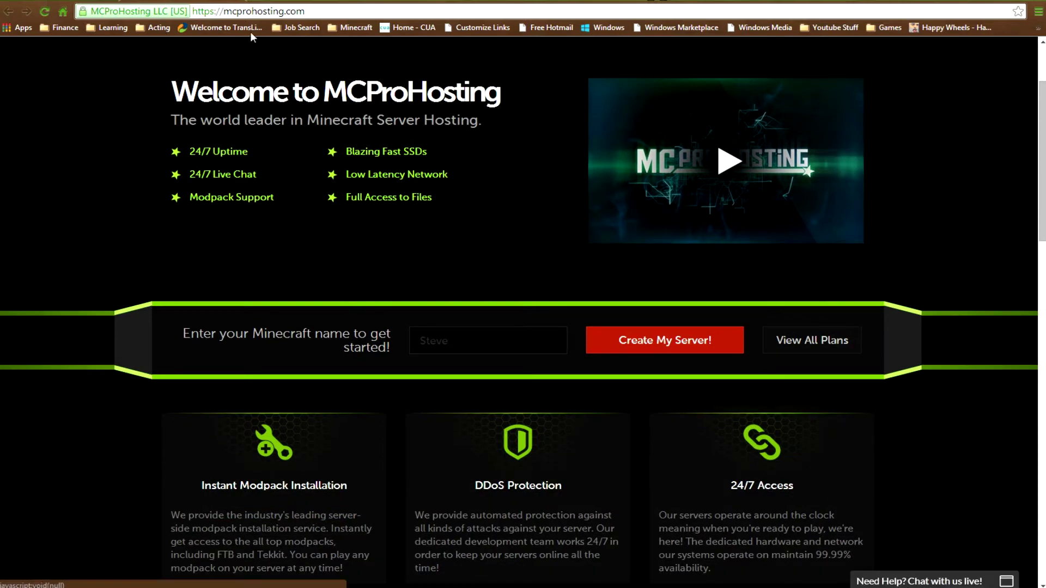
Return to the server settings, expand the advanced options to view Autosave and Announce World Save, and collapse them again
key("alt+Left")
scroll(545, 305, "down", 1)
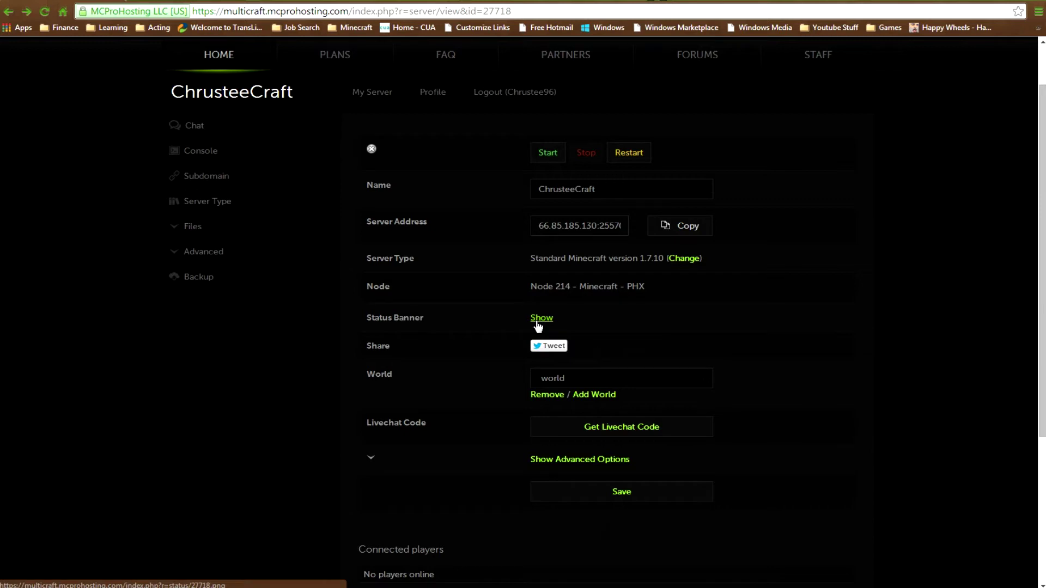
scroll(538, 325, "down", 1)
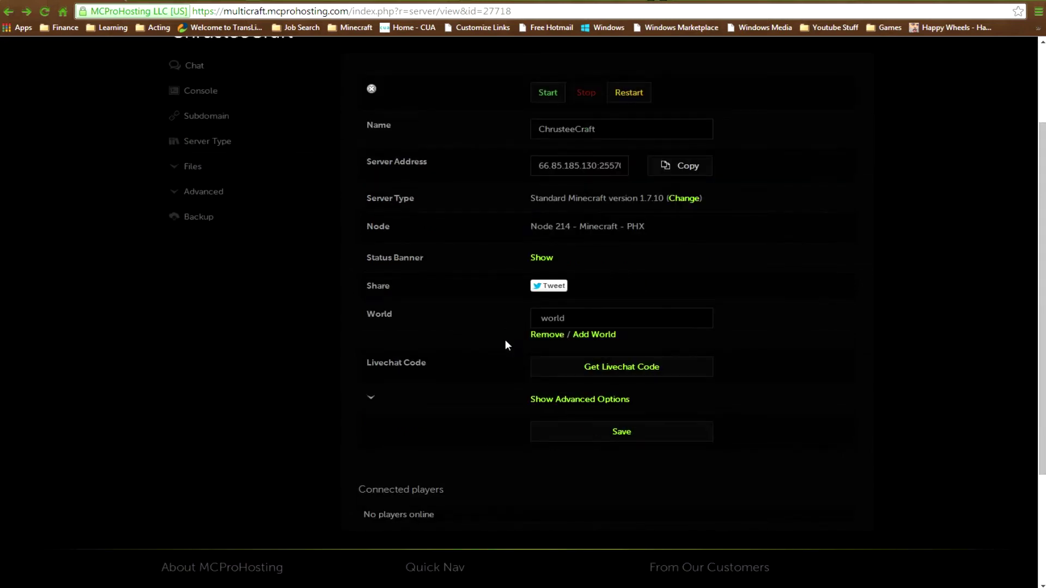
scroll(505, 339, "down", 1)
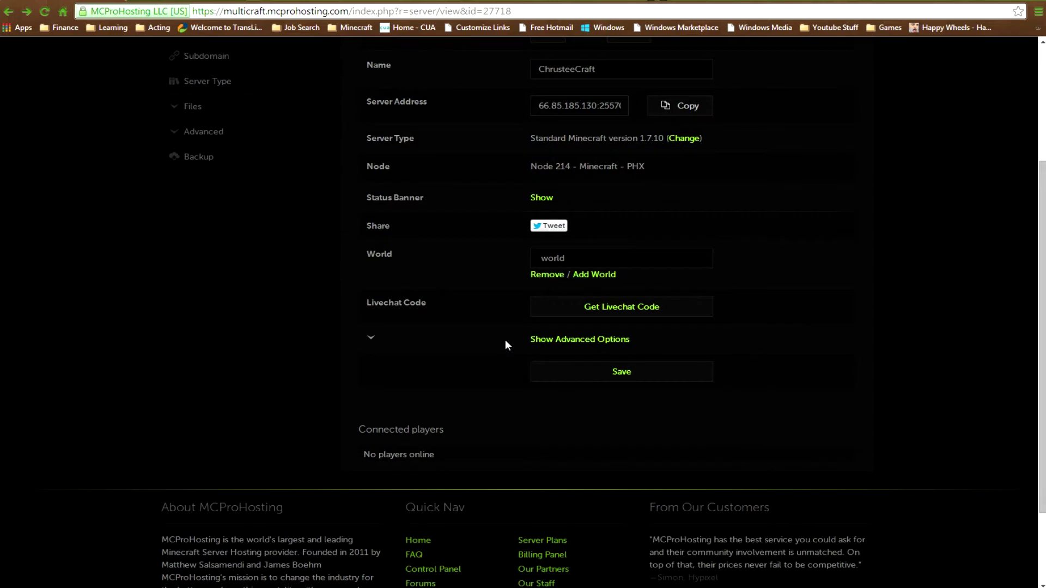
left_click(537, 346)
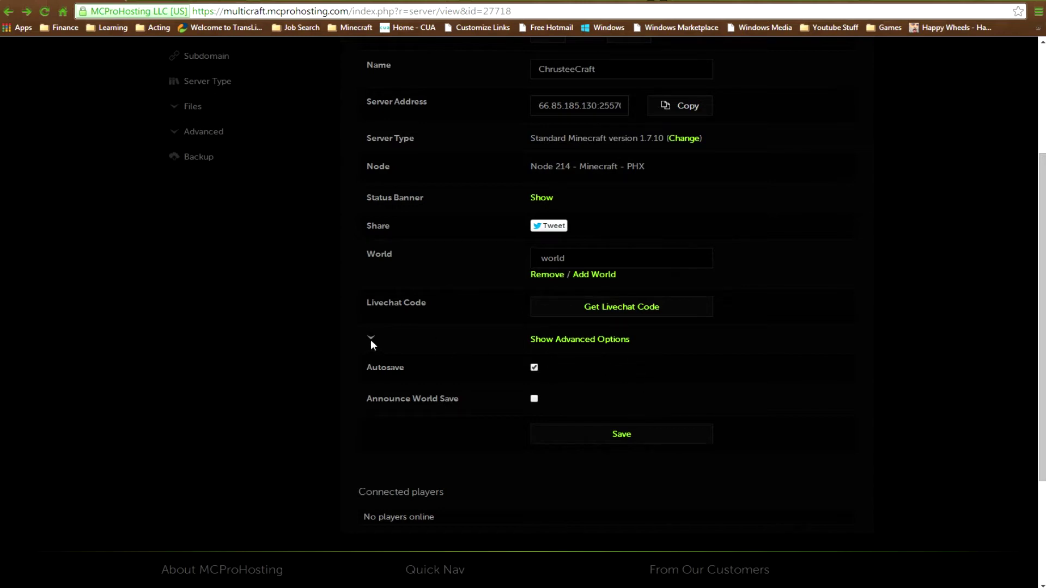
left_click(550, 341)
scroll(763, 354, "up", 3)
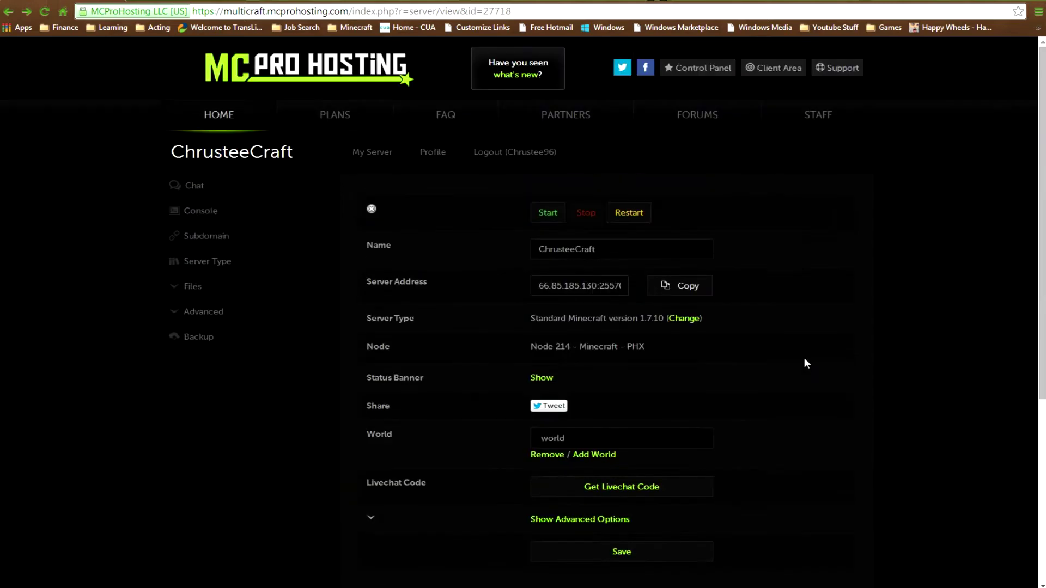
Save the server settings with the current name, world and advanced options
scroll(515, 232, "down", 1)
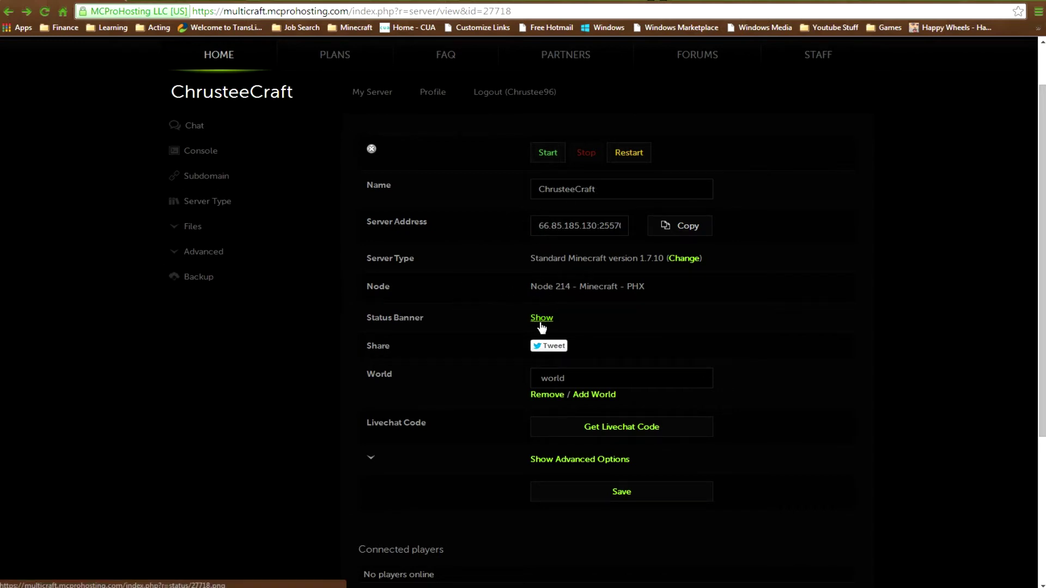
scroll(635, 287, "down", 1)
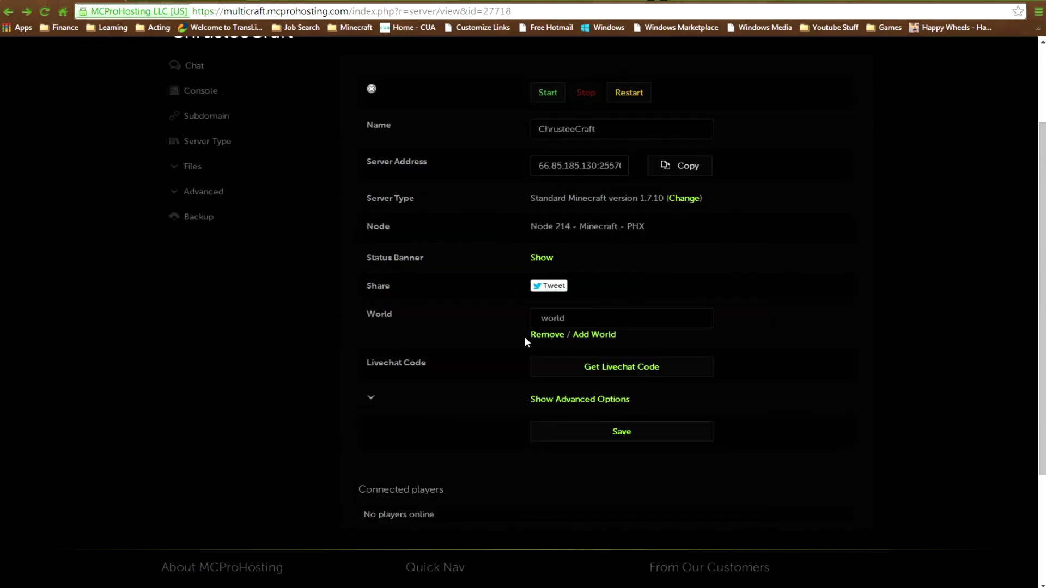
left_click(625, 432)
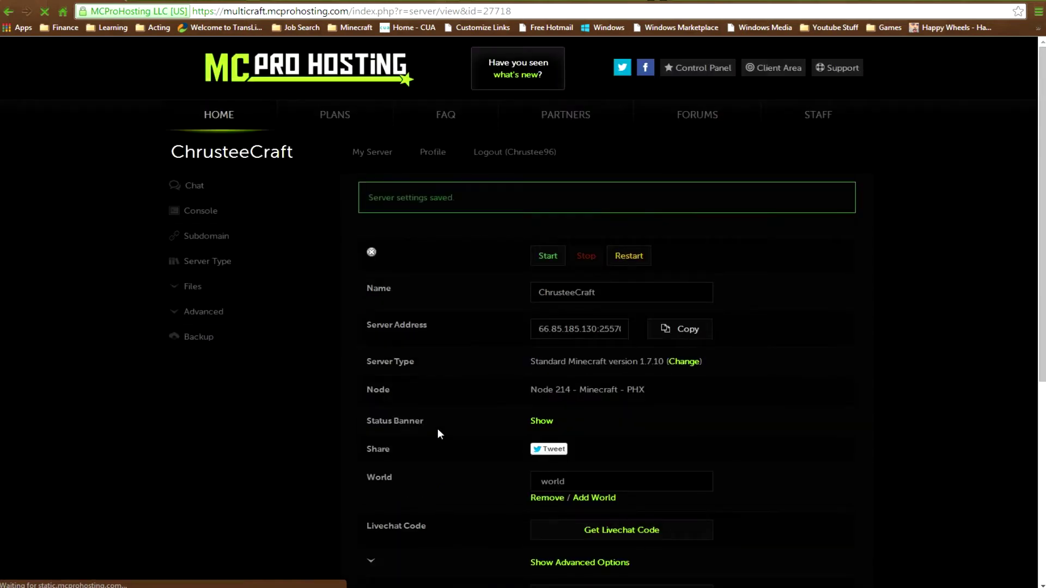
Open the server's console, inspect its log and command field, and return to the server settings
scroll(329, 319, "down", 1)
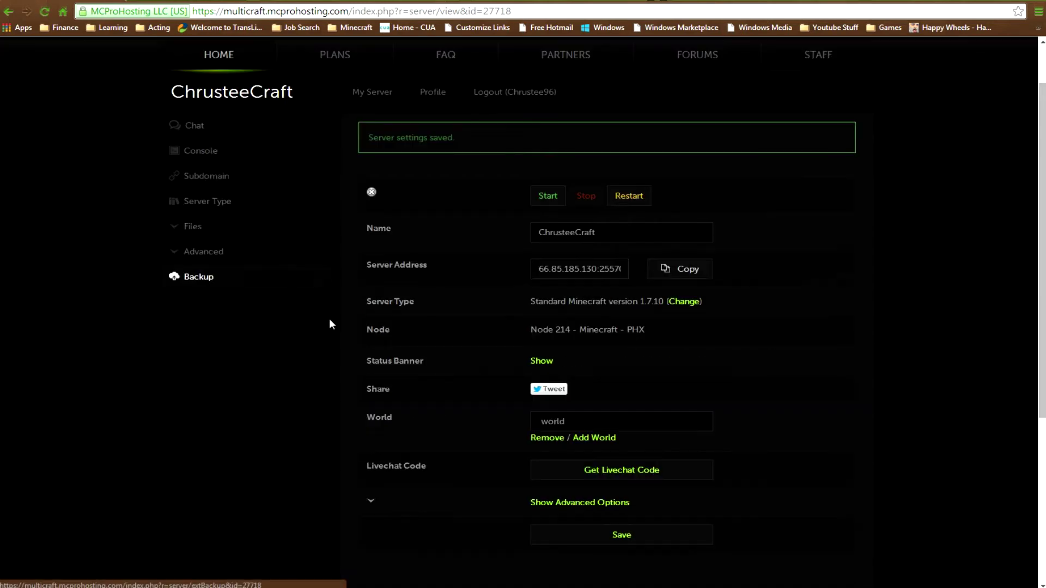
left_click(196, 154)
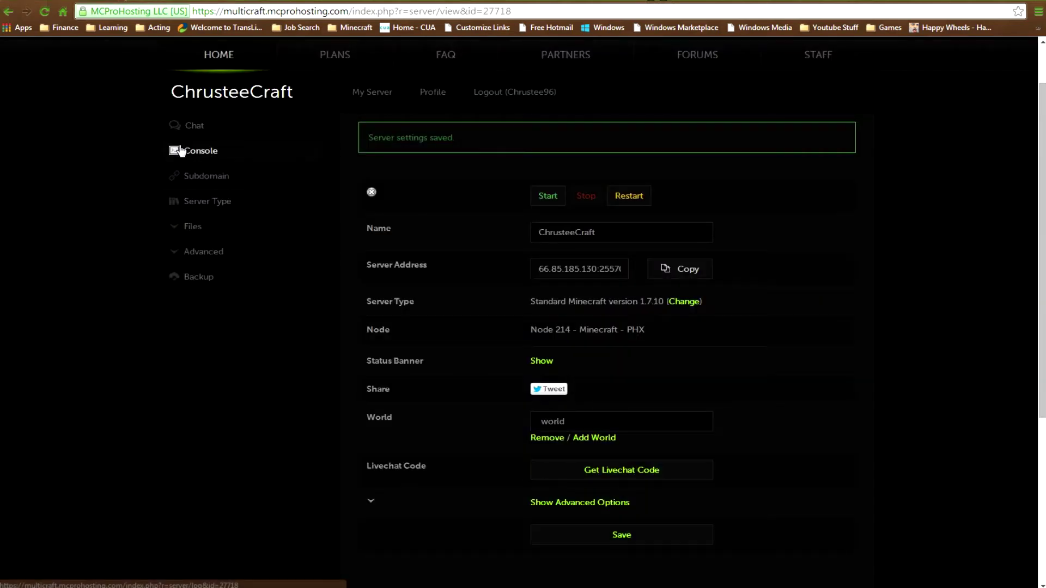
left_click(200, 150)
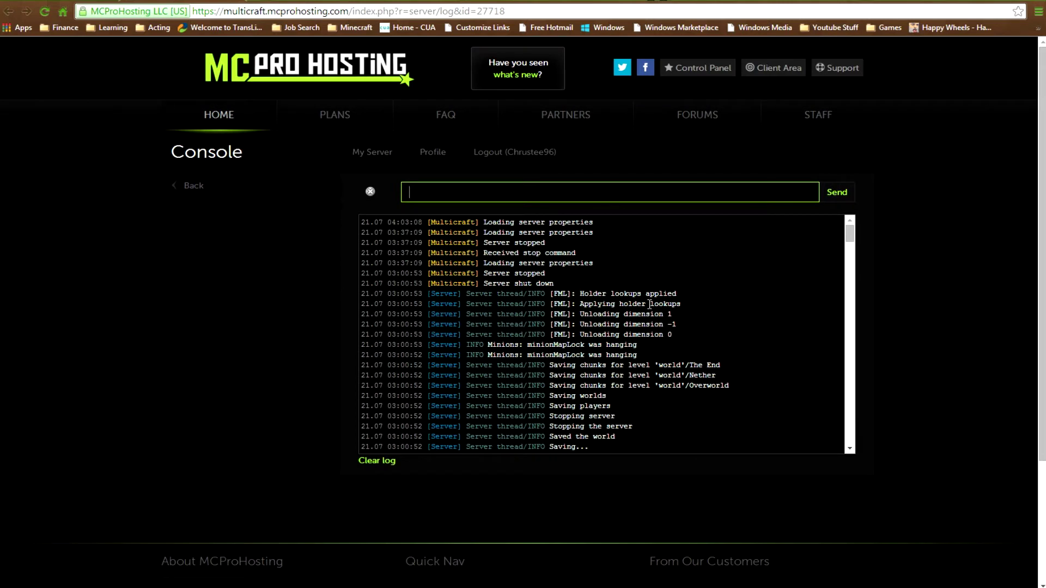
left_click(513, 222)
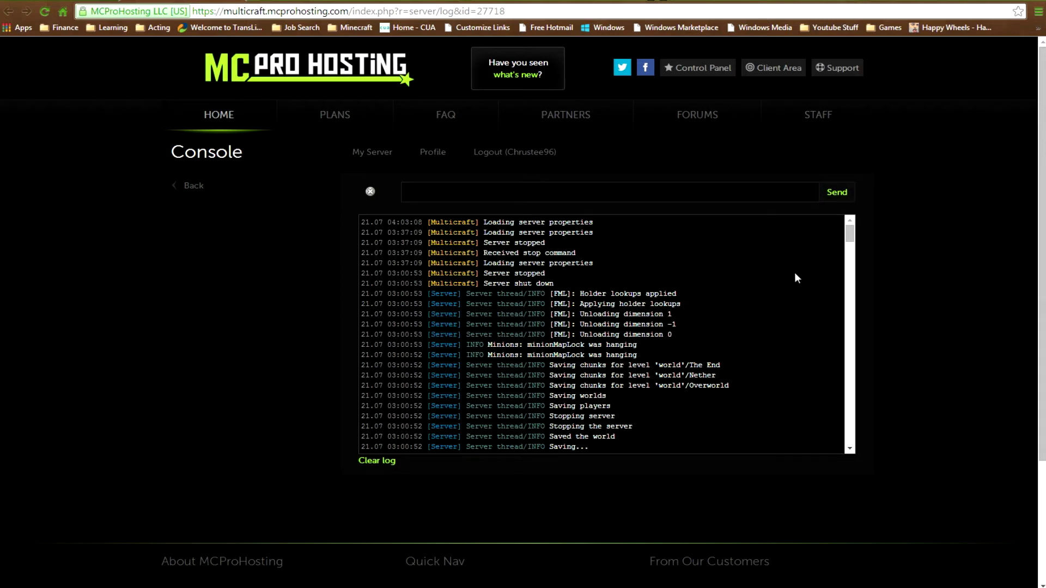
left_click(9, 11)
Try sending the message "hi" in the server chat, clear the message field and return to the server settings
left_click(213, 121)
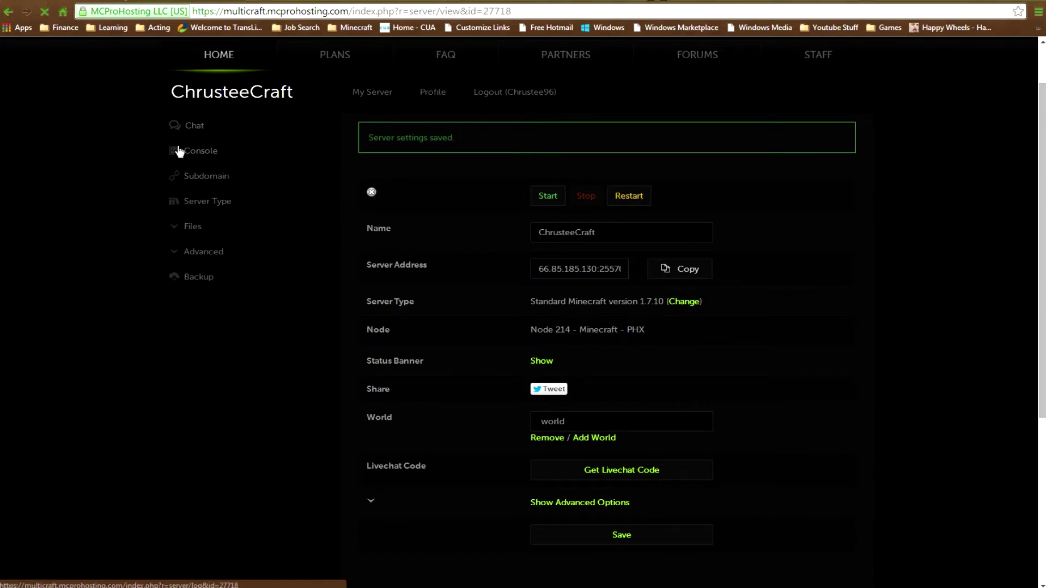
left_click(539, 198)
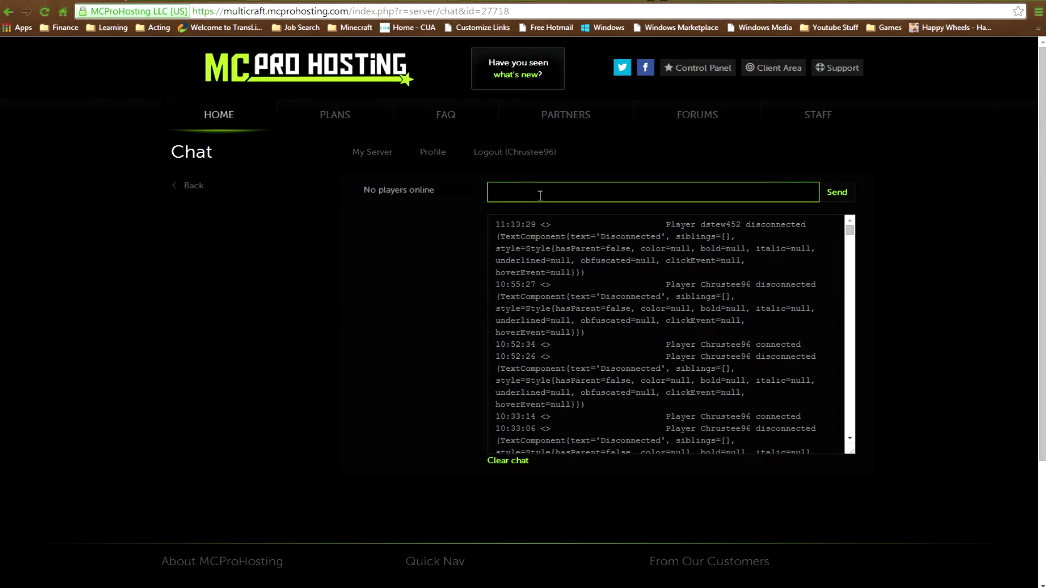
type("hi")
left_click(849, 194)
key("ctrl+a")
key("BackSpace")
left_click(203, 181)
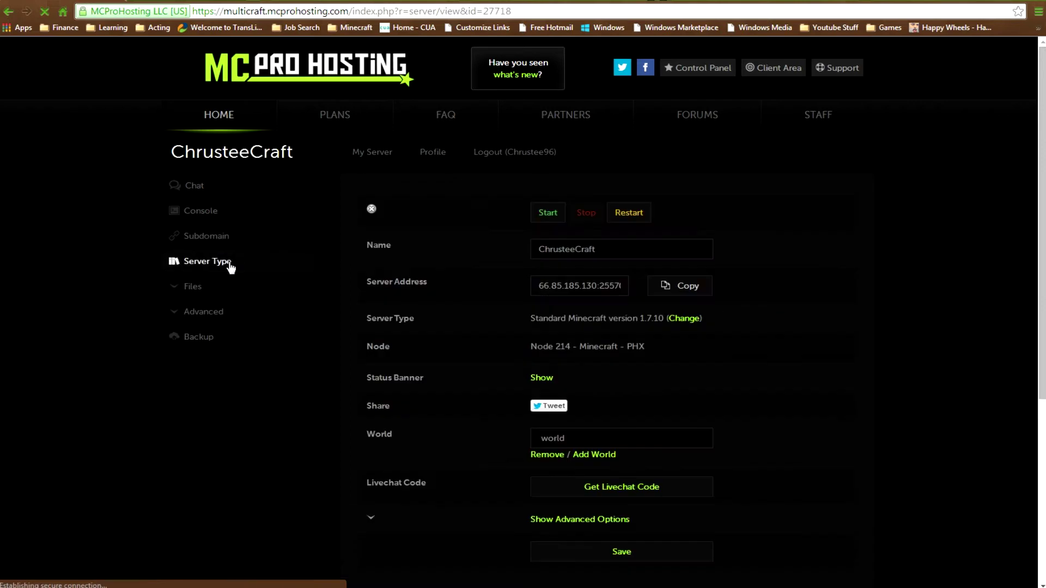
Open the subdomain setup, inspect the subdomain name and domain fields without saving, and return to the server settings
scroll(507, 300, "down", 1)
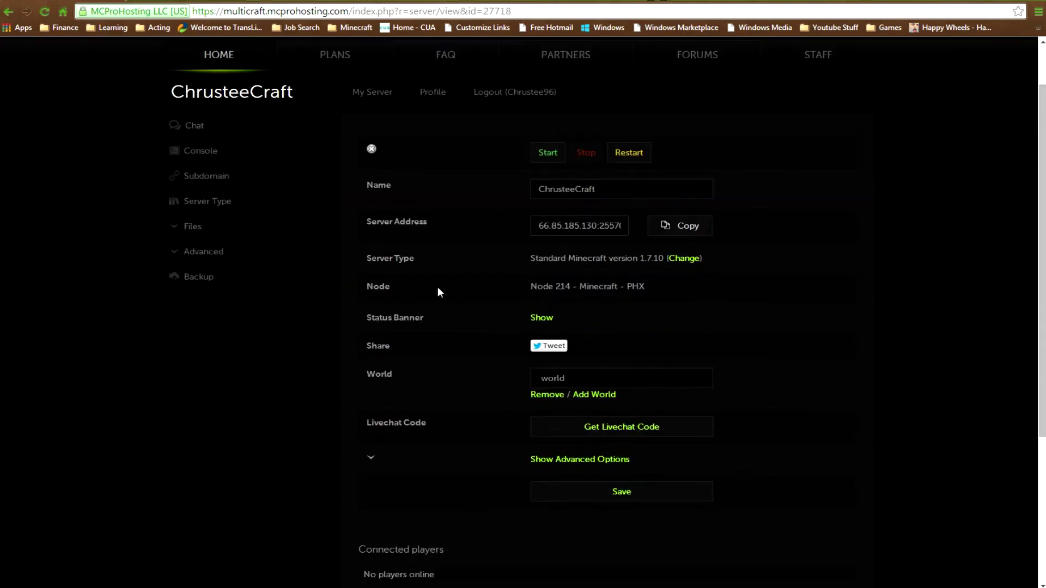
left_click(211, 175)
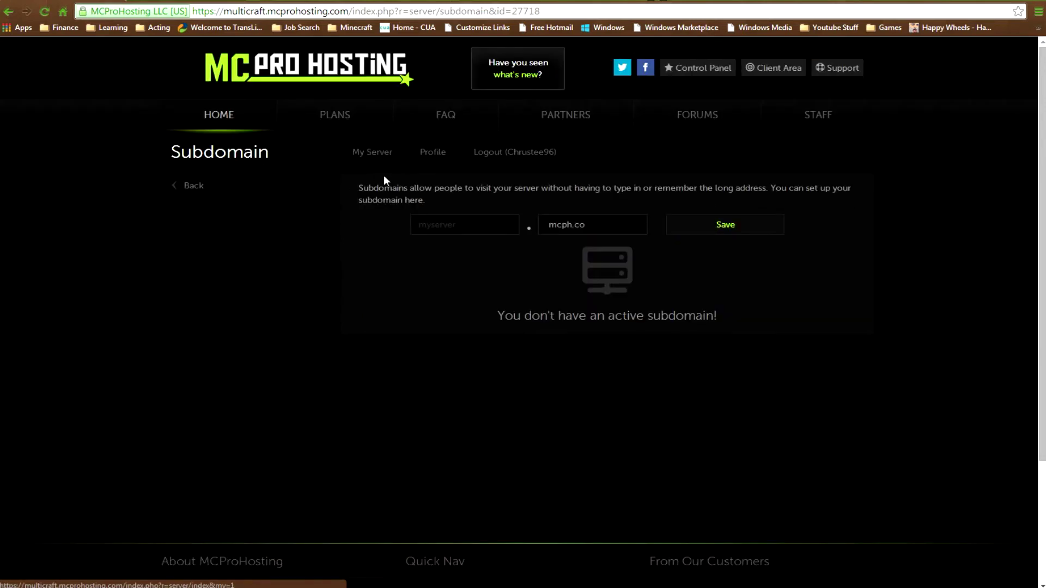
left_click(480, 223)
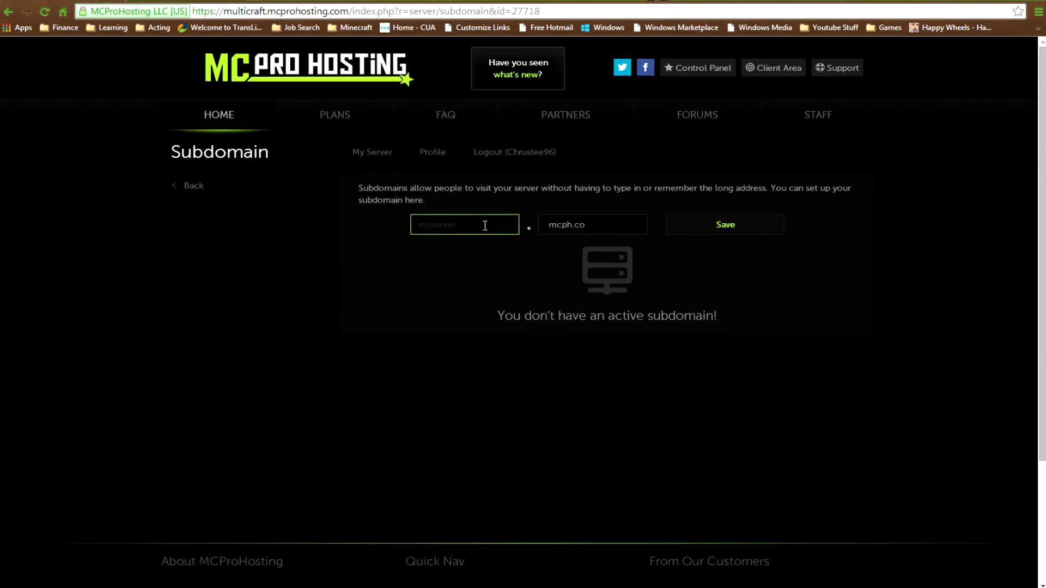
left_click(587, 219)
left_click(613, 215)
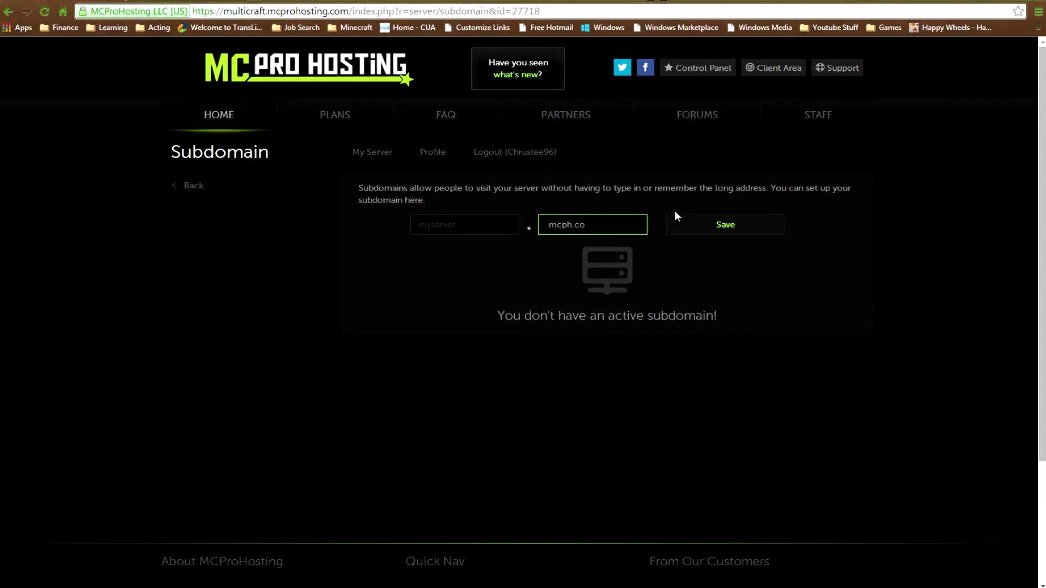
left_click(480, 226)
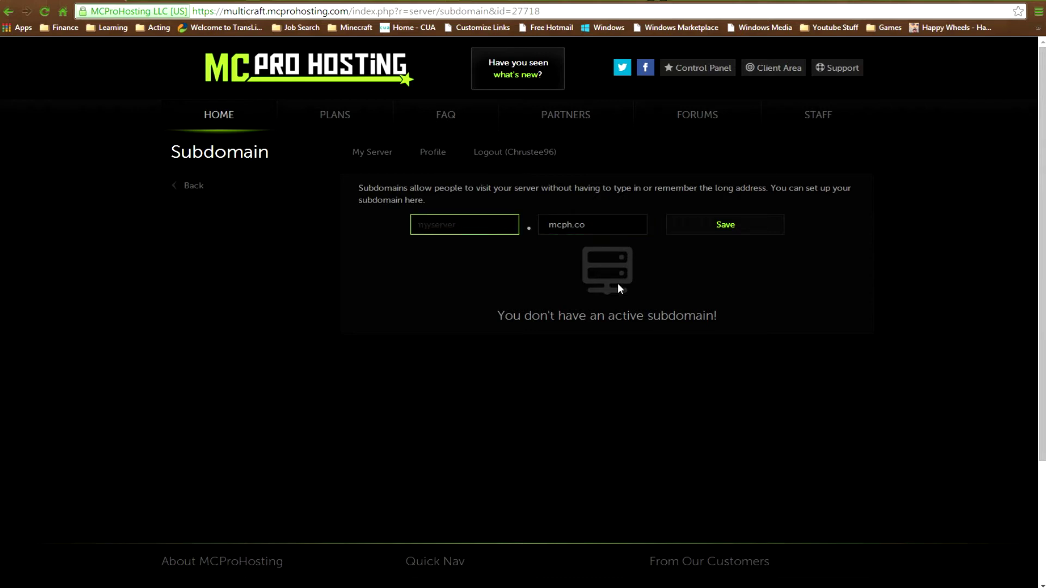
left_click(188, 187)
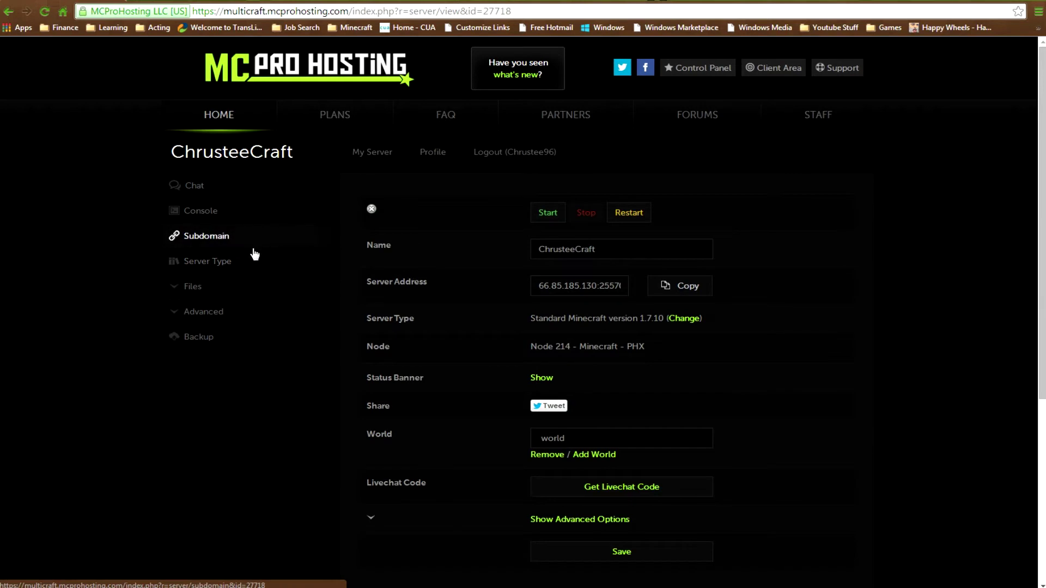
View the Server Type page, return to the server settings and highlight the server type entry there
left_click(233, 266)
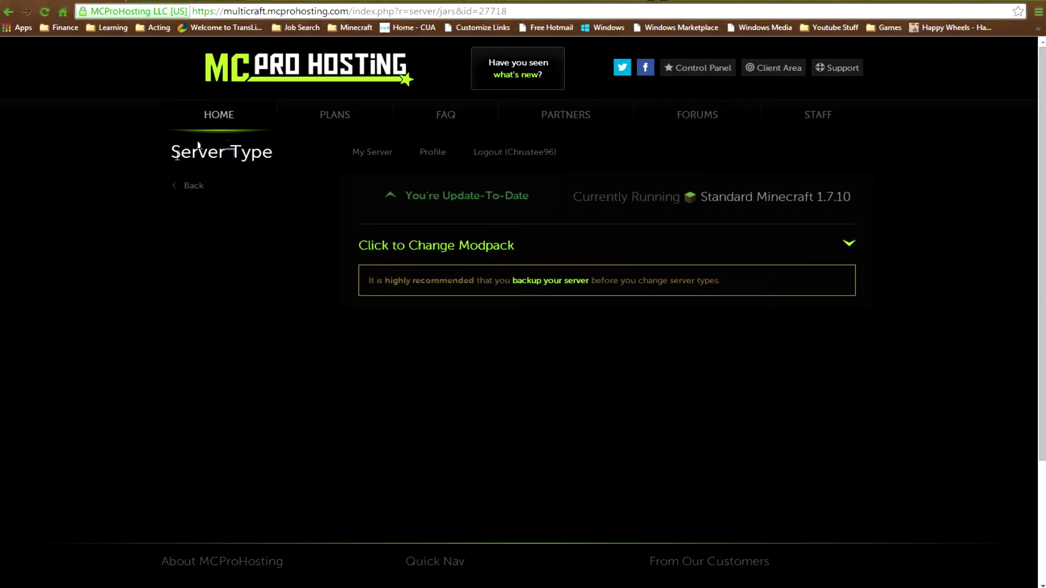
left_click(188, 188)
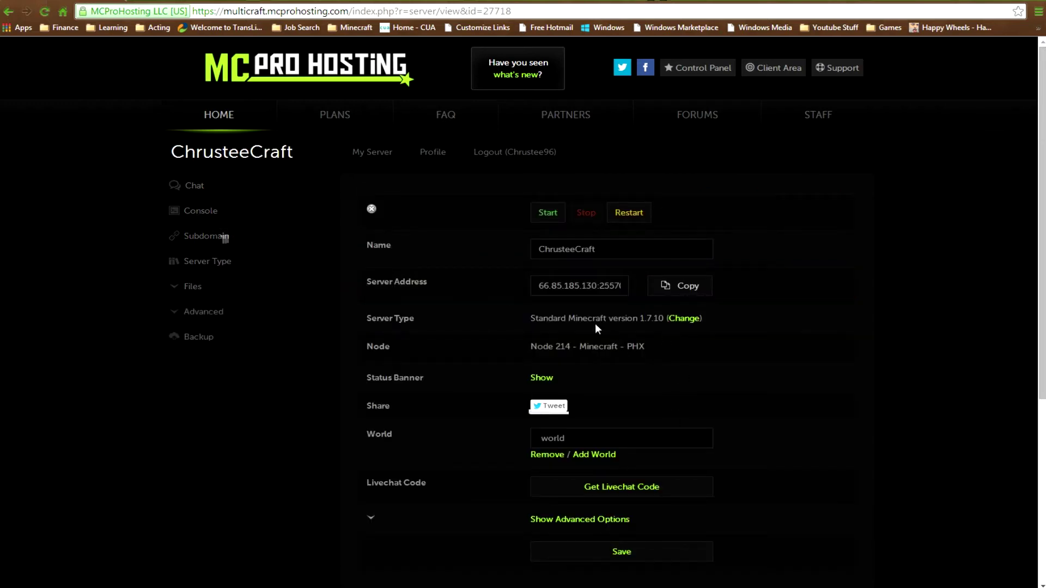
mouse_move(376, 319)
left_mouse_down()
mouse_move(376, 207)
mouse_move(365, 322)
left_mouse_up()
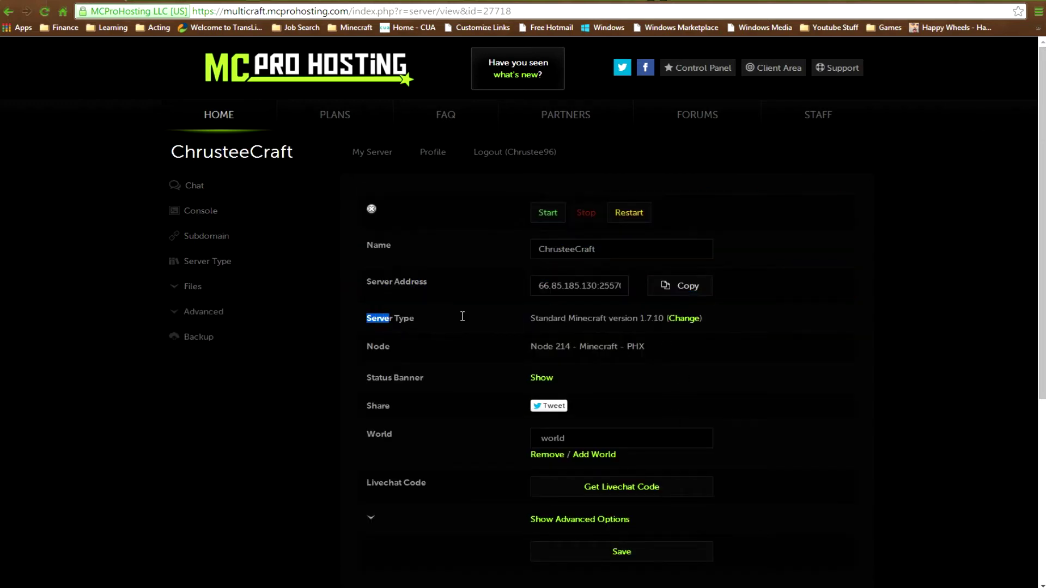
left_click_drag(429, 316, 706, 321)
left_click(114, 300)
Browse the full list of installable worlds under Load a World without installing any, and return to the server settings
left_click(205, 289)
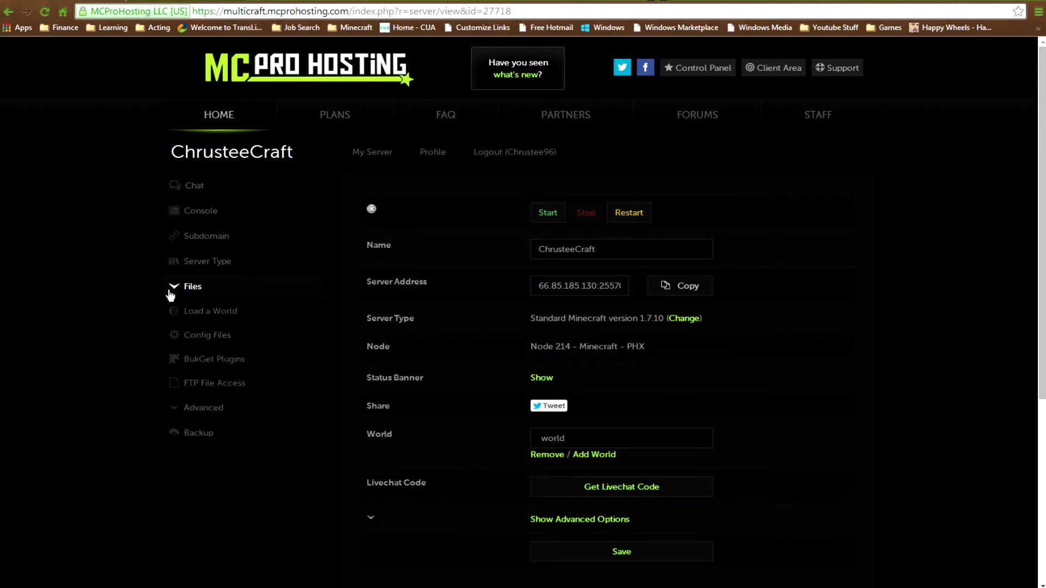
scroll(221, 281, "down", 1)
left_click(225, 251)
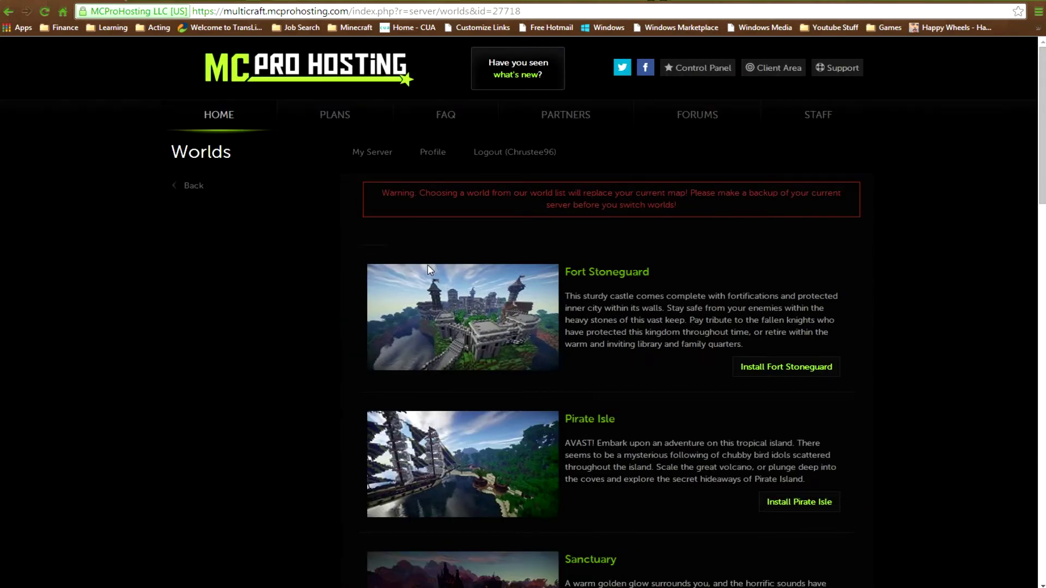
scroll(690, 213, "down", 2)
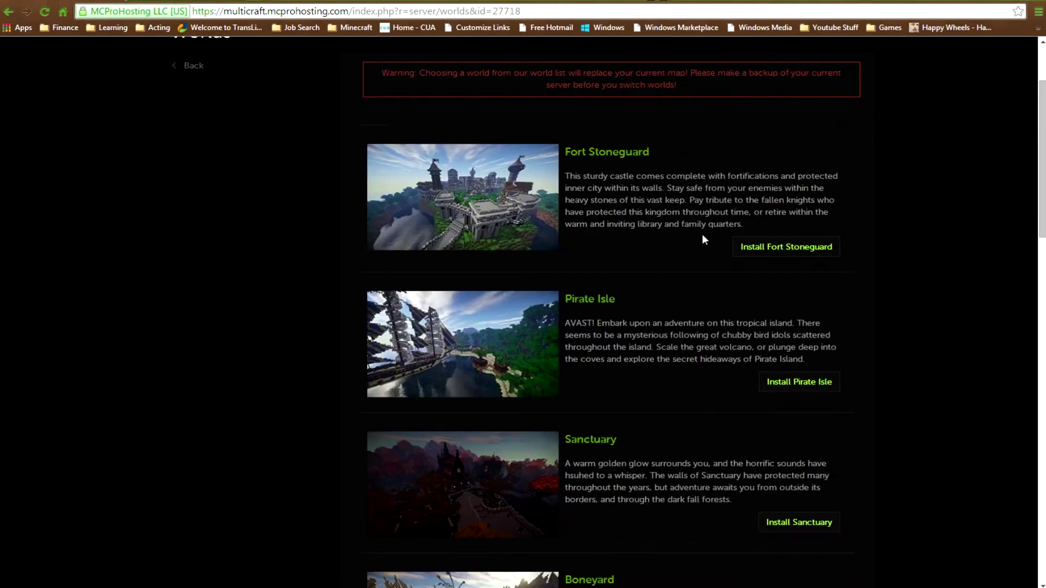
scroll(653, 251, "down", 4)
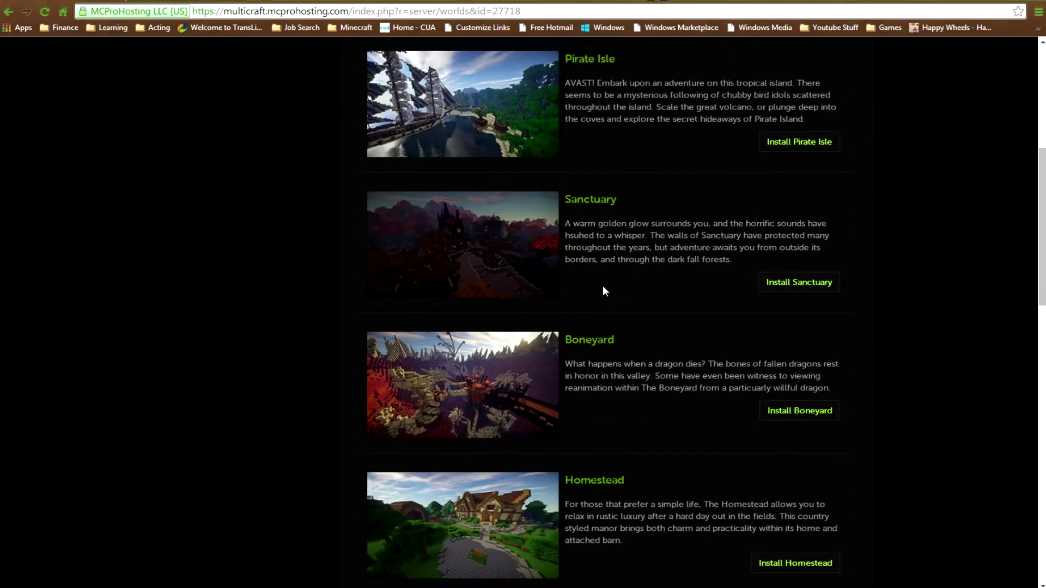
scroll(603, 290, "down", 1)
scroll(602, 285, "up", 1)
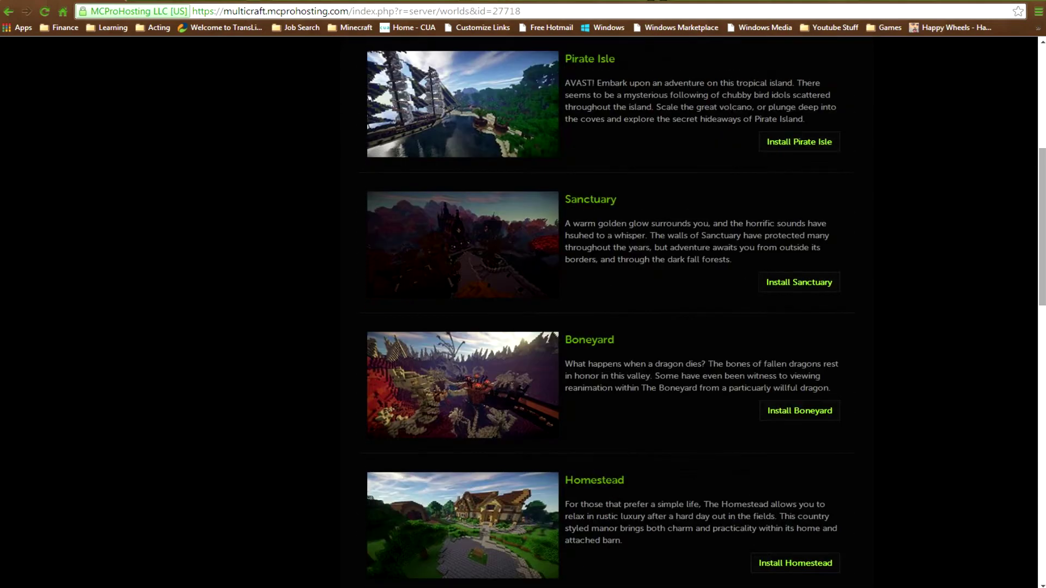
scroll(574, 116, "down", 7)
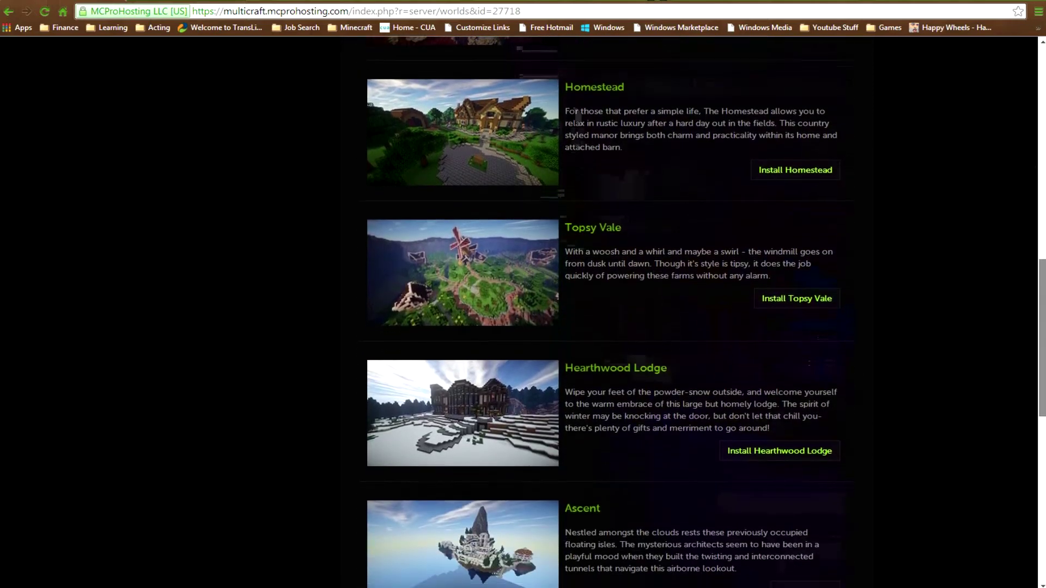
scroll(574, 115, "down", 7)
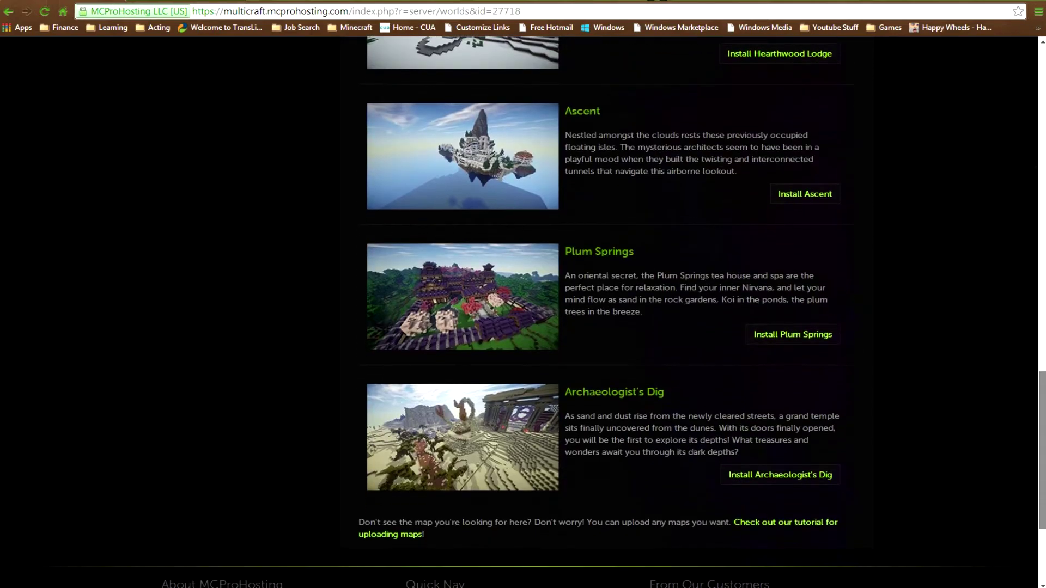
scroll(573, 291, "down", 2)
left_click_drag(1041, 406, 1023, 81)
scroll(997, 92, "up", 1)
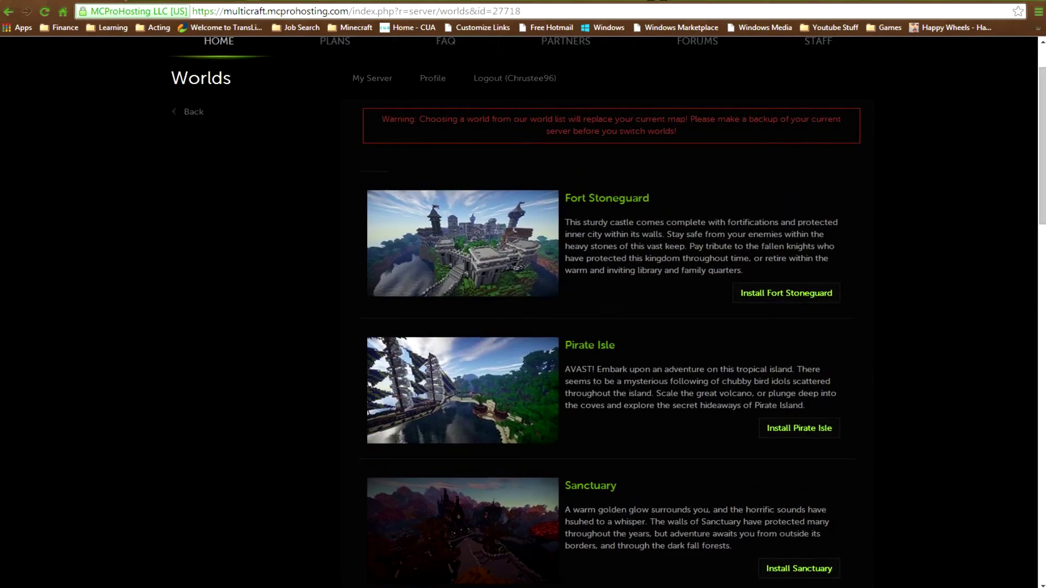
left_click(188, 113)
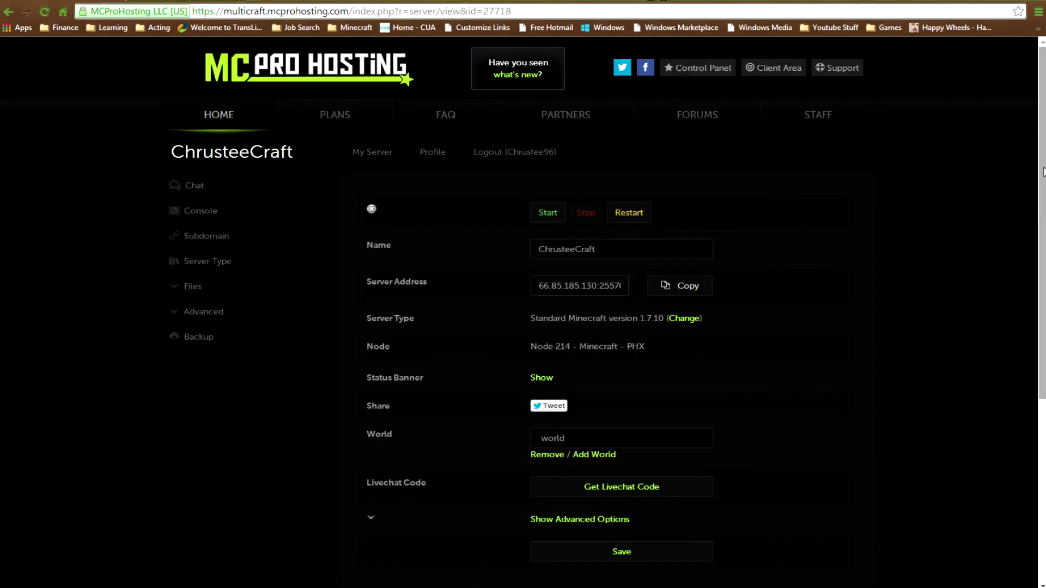
View the server's Config Files page and return to the server settings
scroll(709, 283, "down", 1)
left_click(188, 221)
left_click(217, 276)
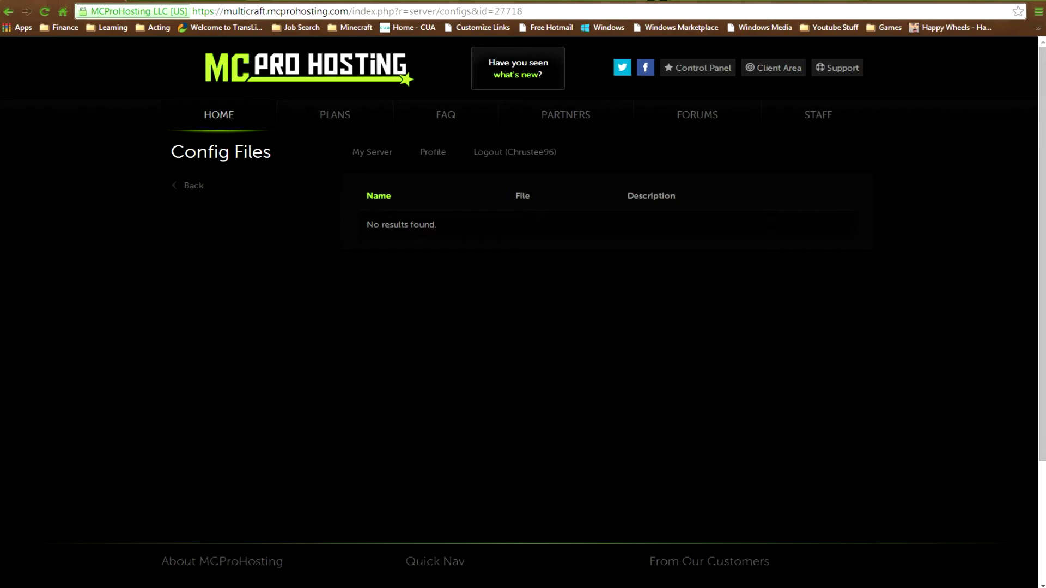
left_click(8, 11)
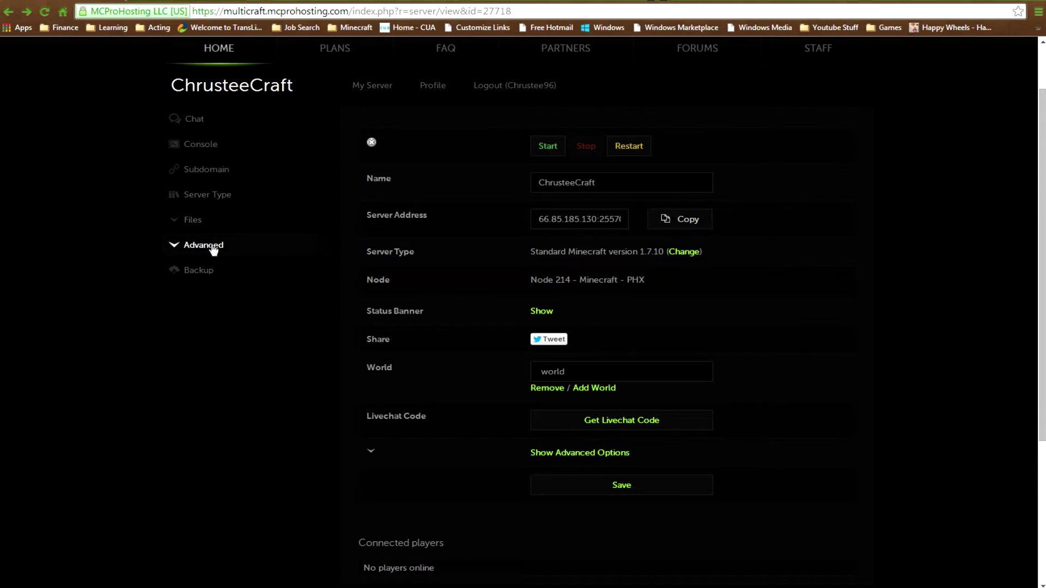
Expand the Files and Advanced sections of the server navigation and open the Scheduled Tasks page
left_click(194, 224)
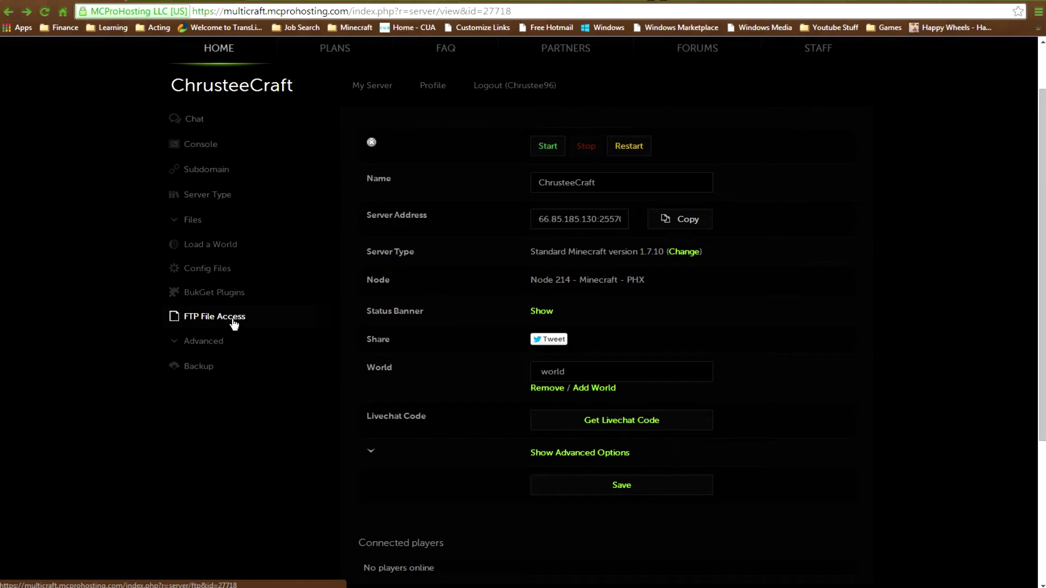
left_click(233, 341)
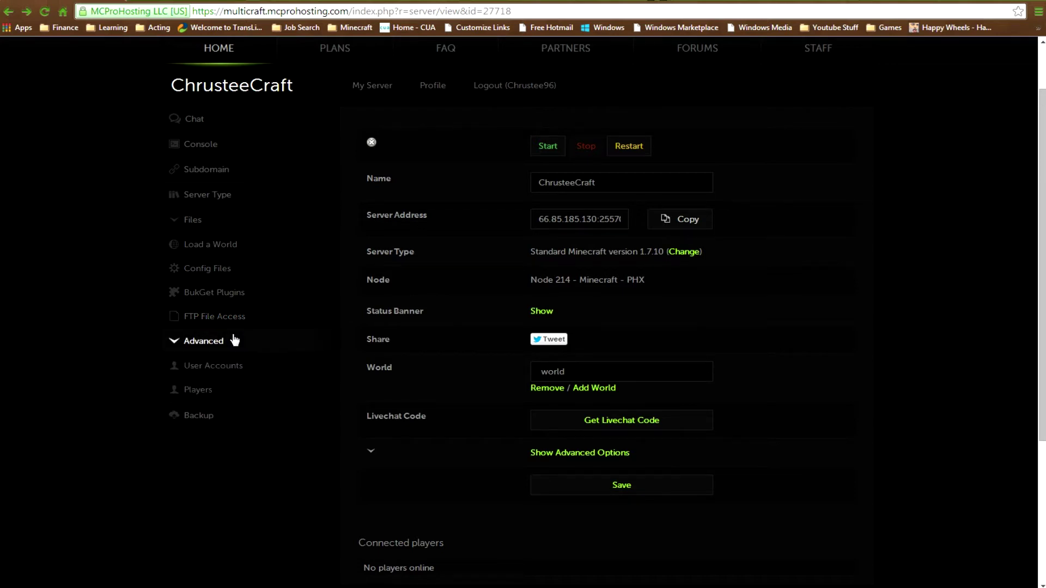
scroll(256, 365, "down", 2)
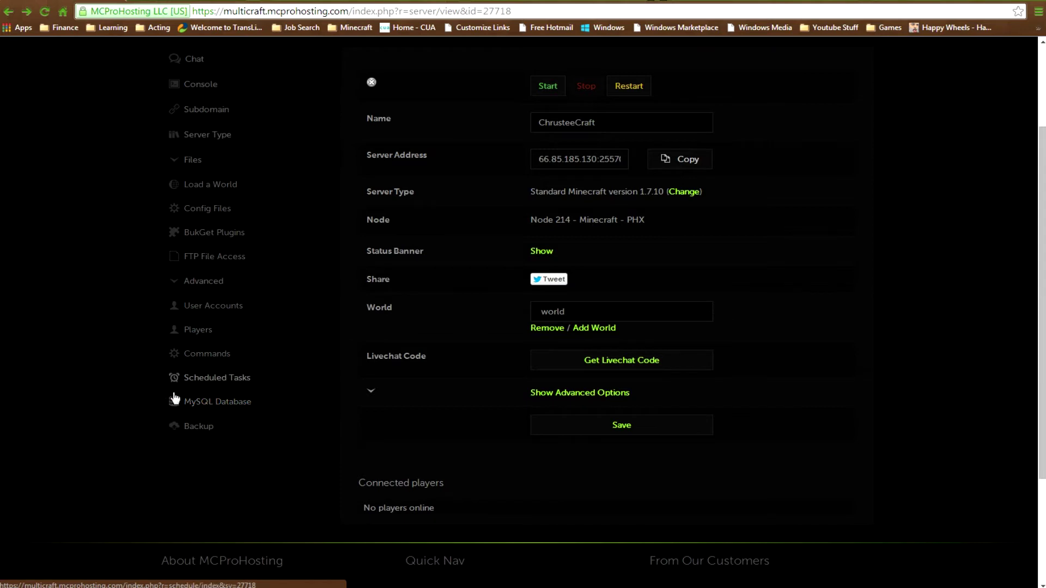
left_click(209, 381)
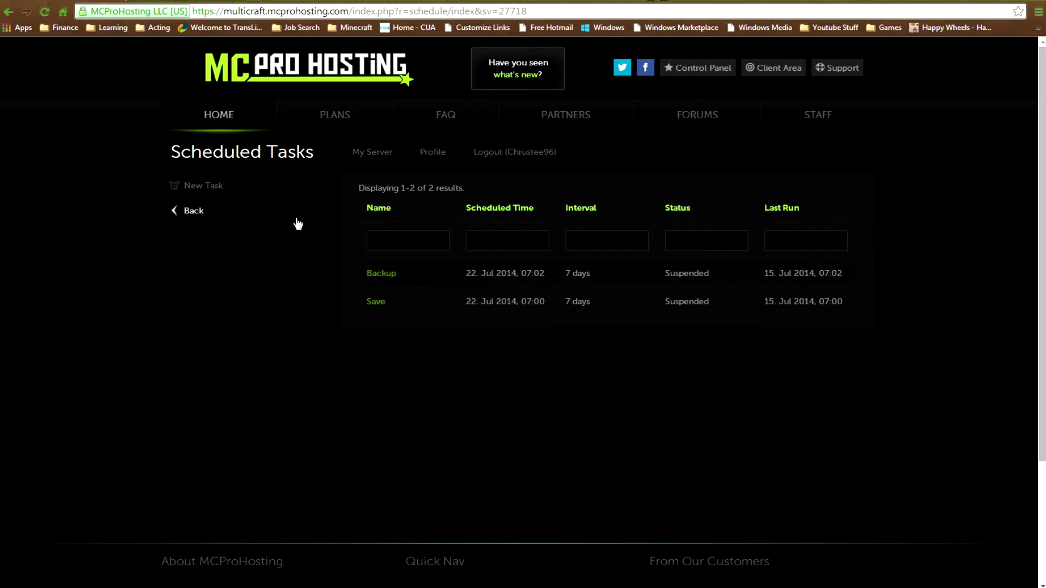
Open the new task form and inspect its status choices and interval units, leaving the status Scheduled and the interval disabled
left_click(260, 191)
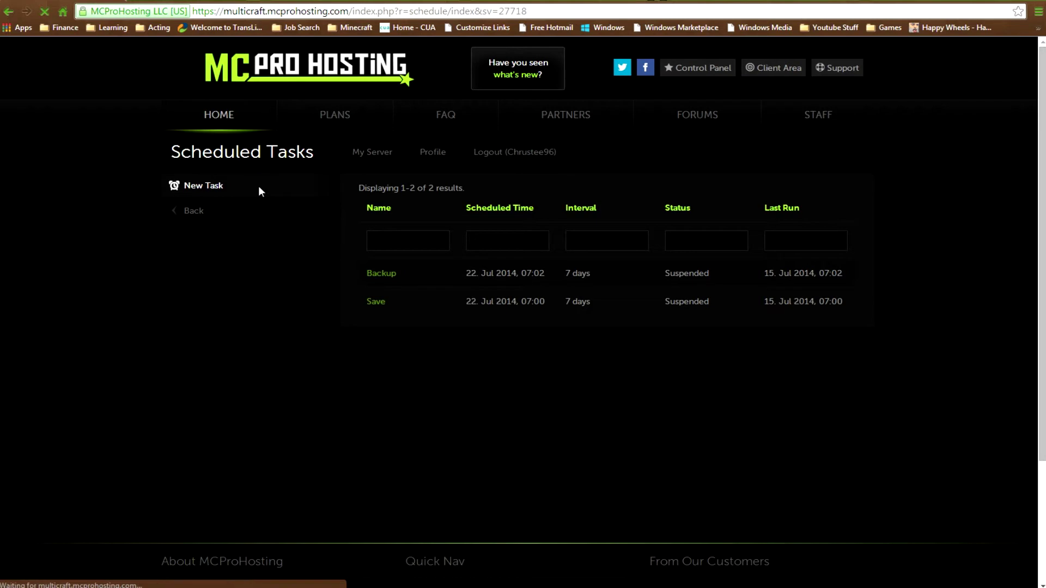
left_click(571, 207)
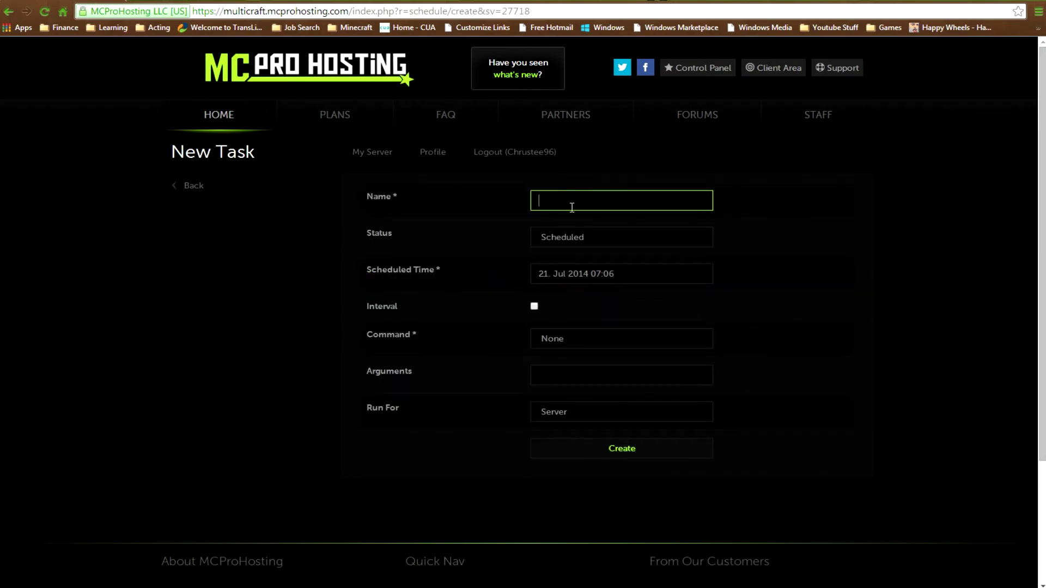
left_click(583, 238)
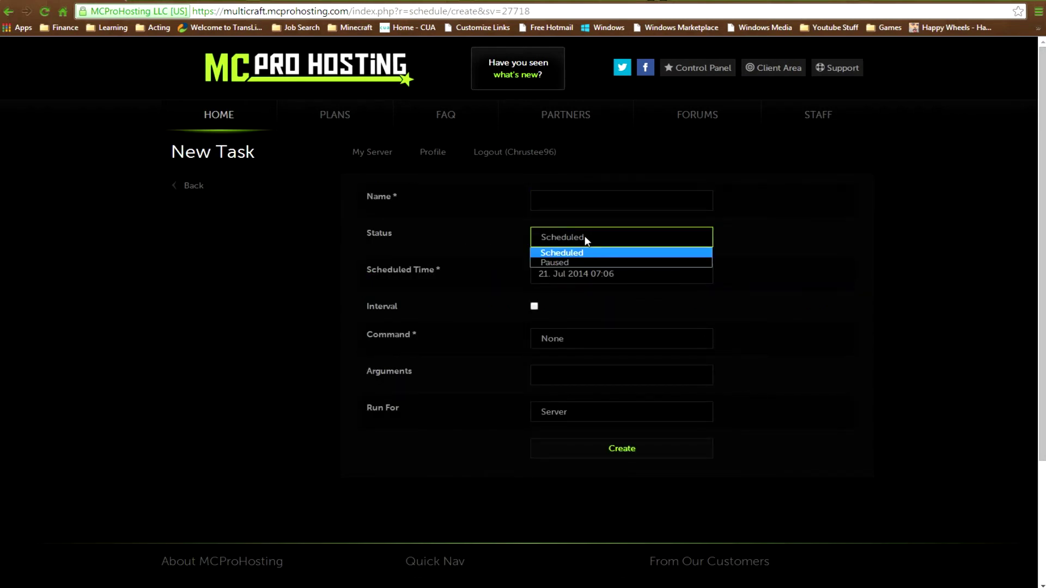
left_click(585, 237)
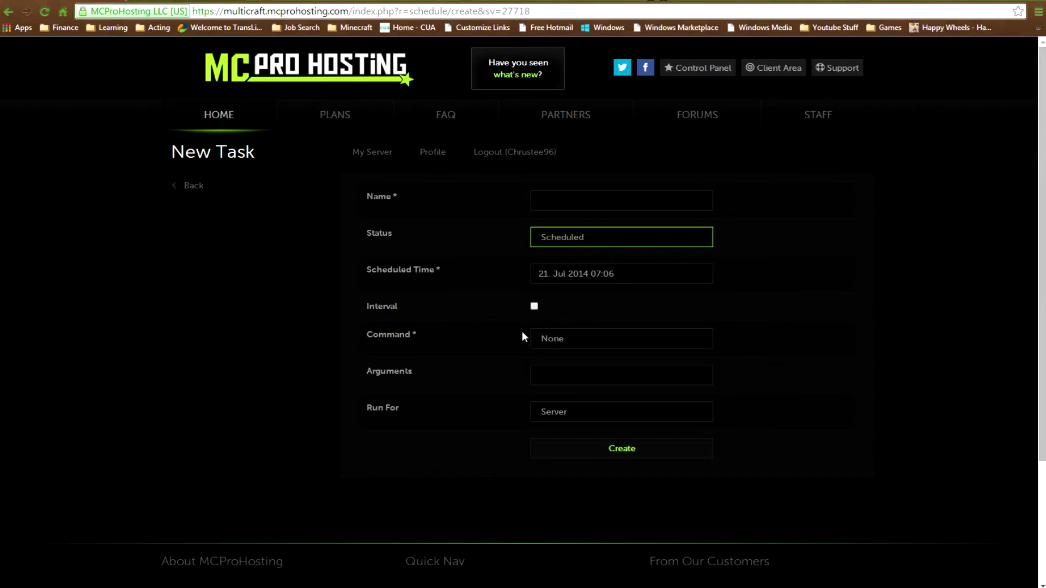
left_click(538, 304)
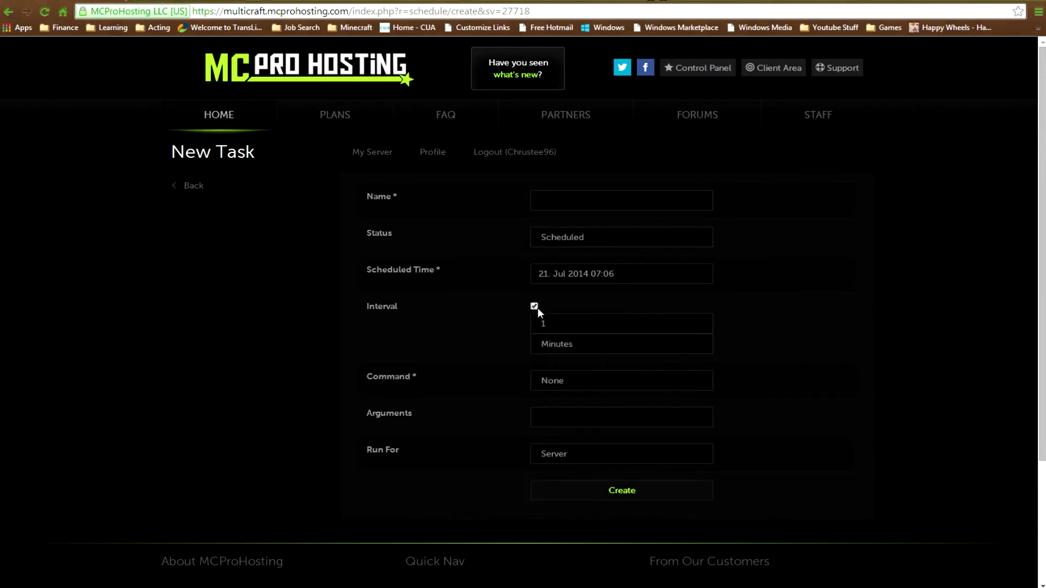
left_click(562, 340)
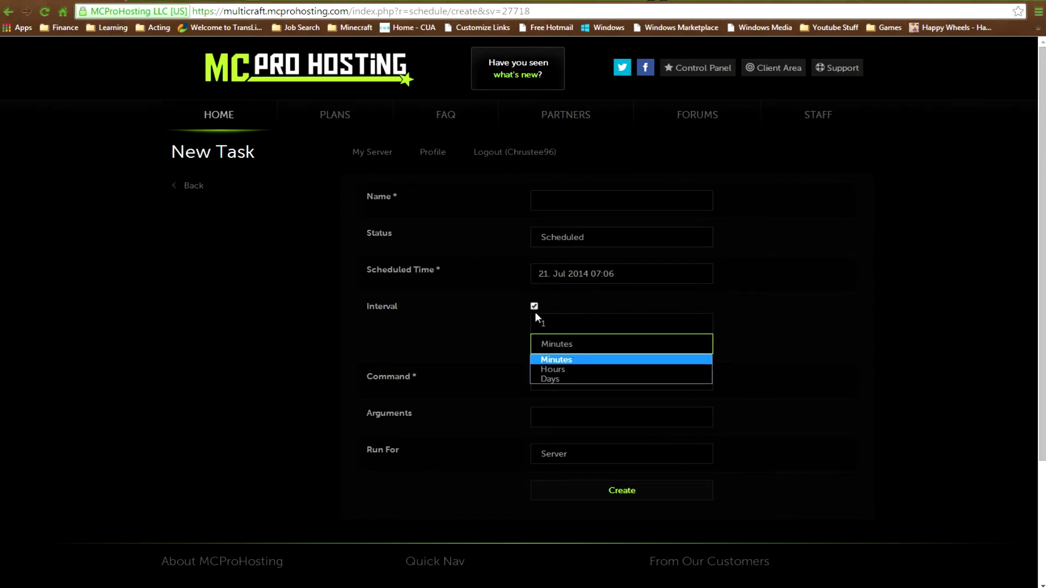
left_click(534, 307)
Inspect the new task's command, arguments and run-for options, and return to the server settings without creating the task
left_click(565, 336)
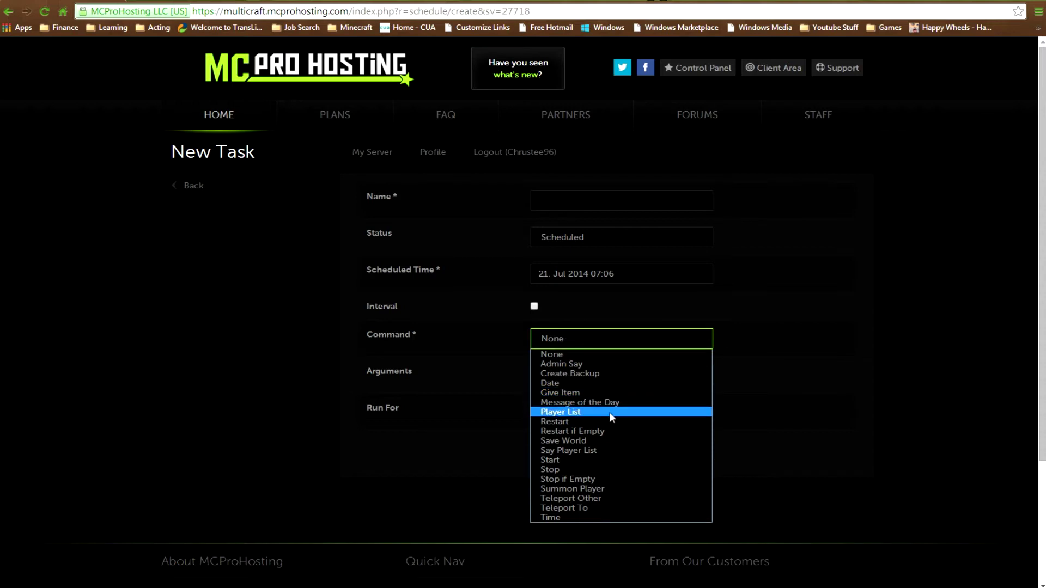
left_click(588, 354)
left_click(579, 371)
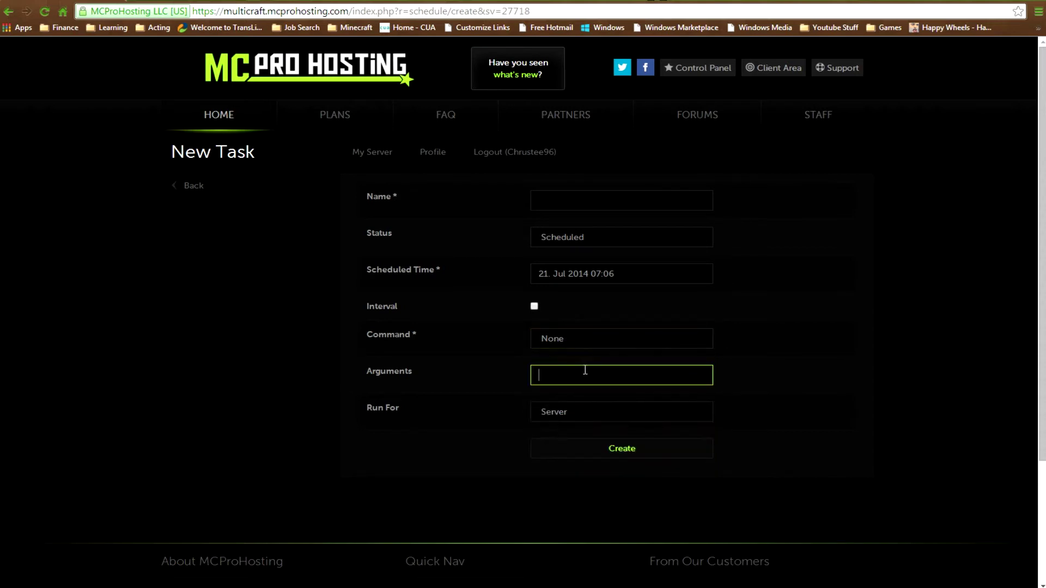
scroll(654, 360, "down", 1)
left_click(576, 354)
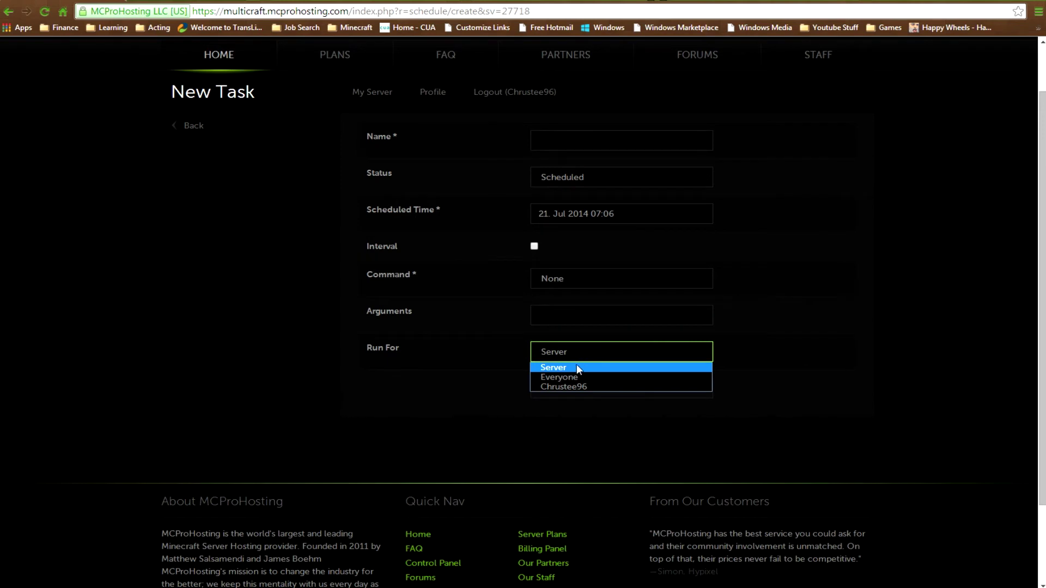
left_click(583, 365)
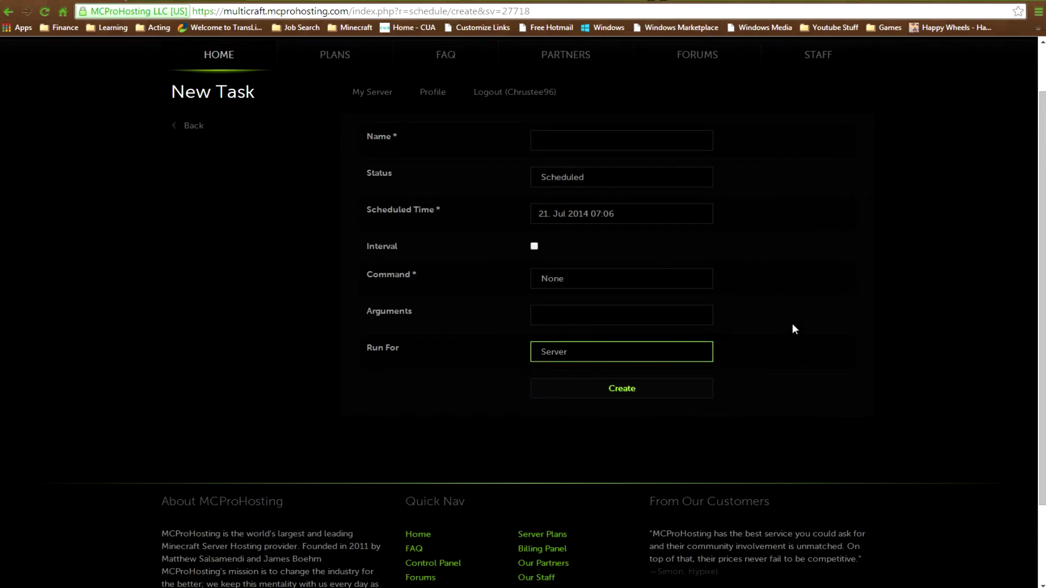
left_click(217, 125)
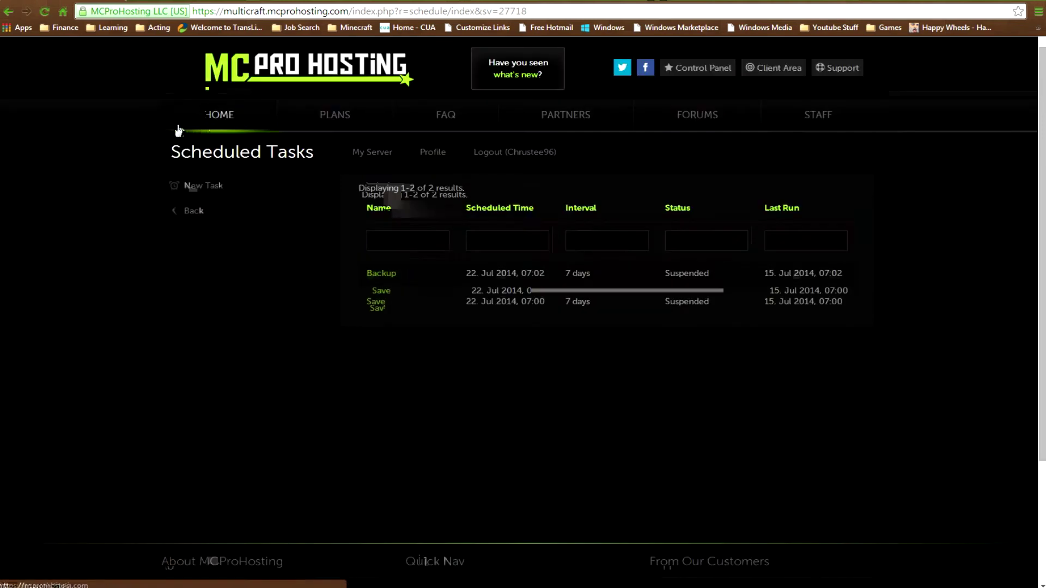
left_click(196, 210)
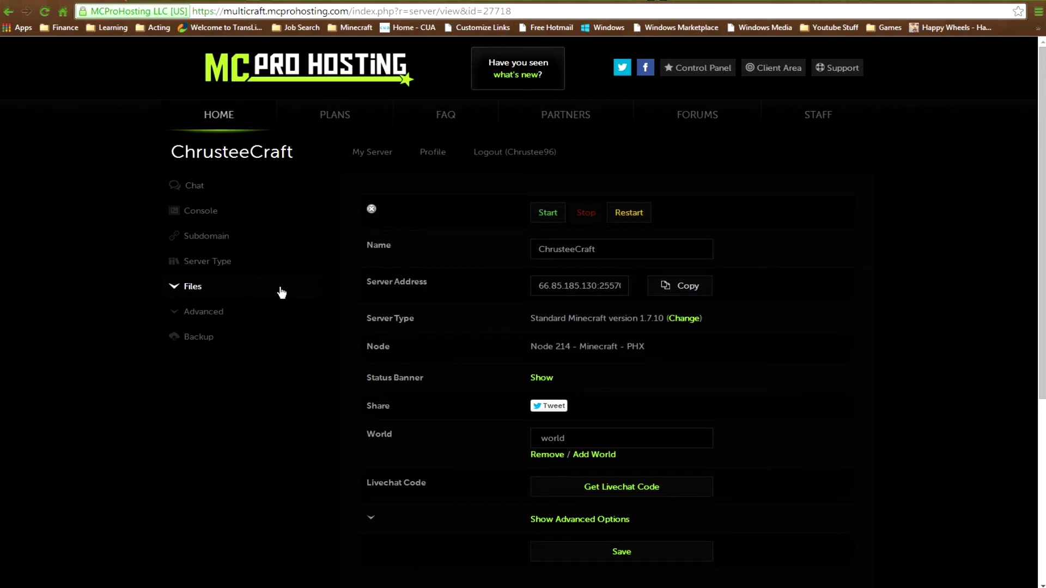
Start the server and check the startup messages in its refreshed console log
scroll(601, 390, "down", 1)
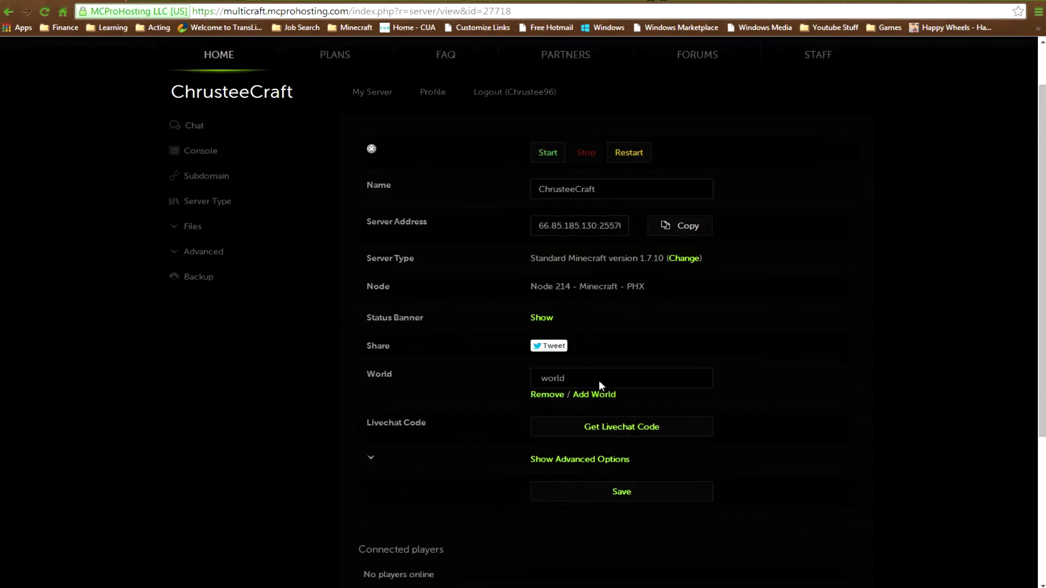
left_click(550, 159)
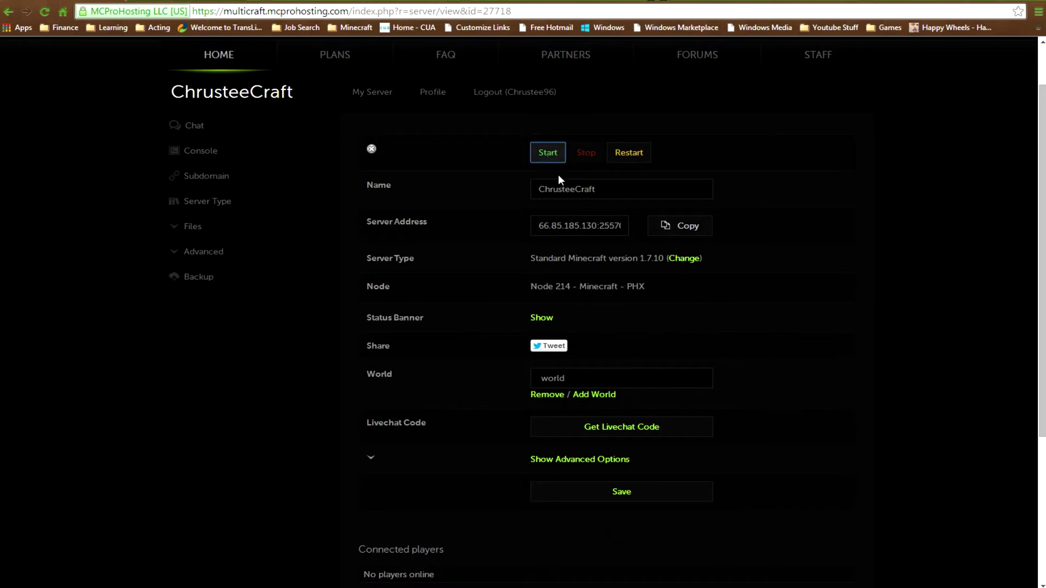
left_click(200, 151)
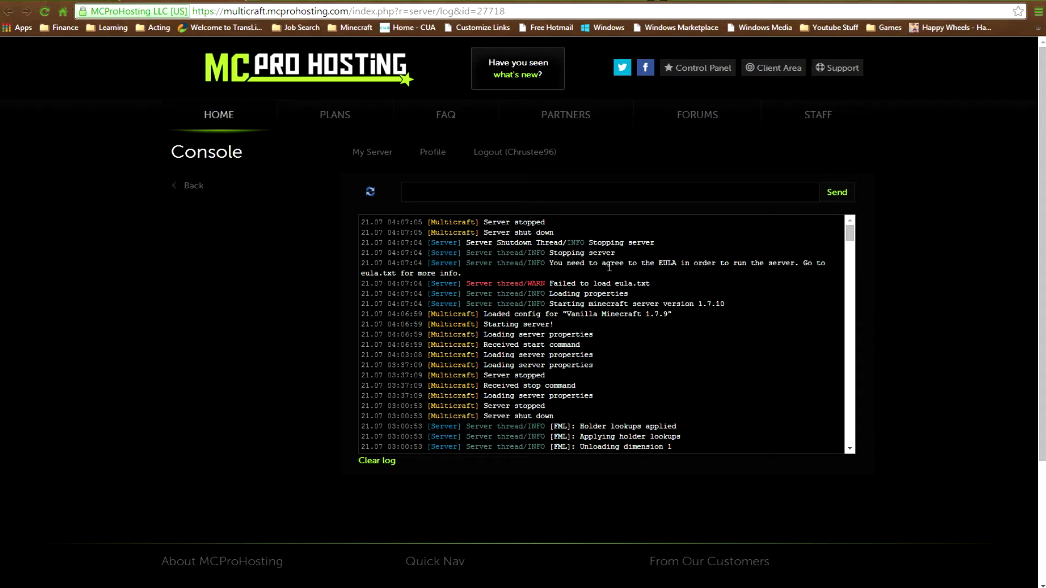
key("F5")
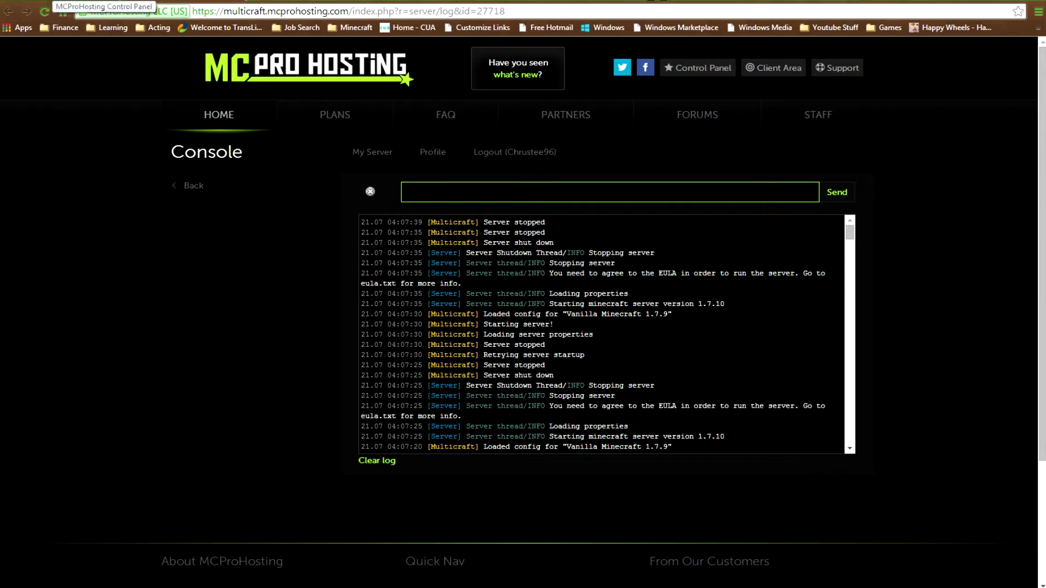
Return to the server settings and view the Backup page
left_click(9, 10)
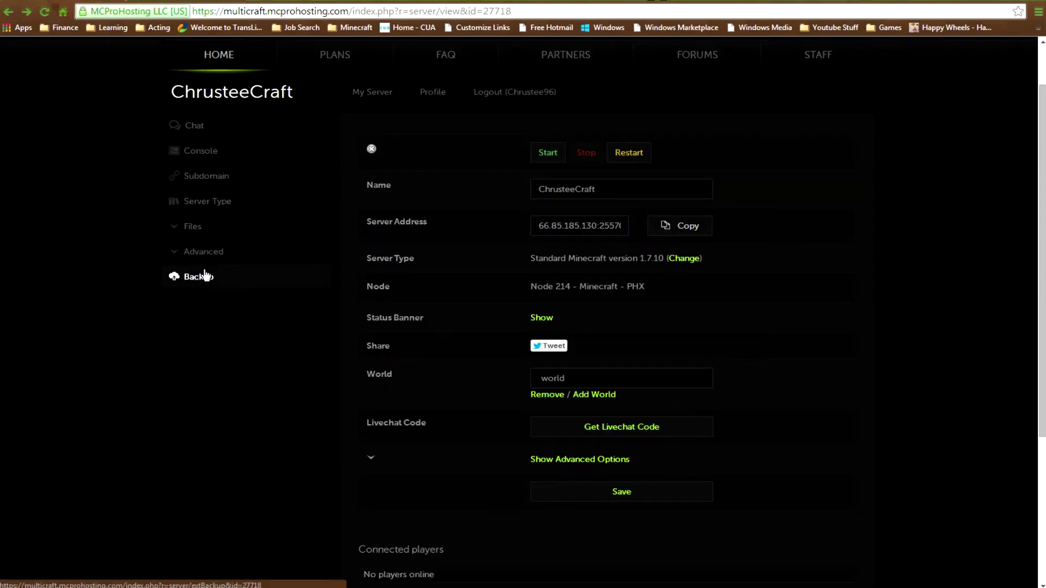
left_click(204, 275)
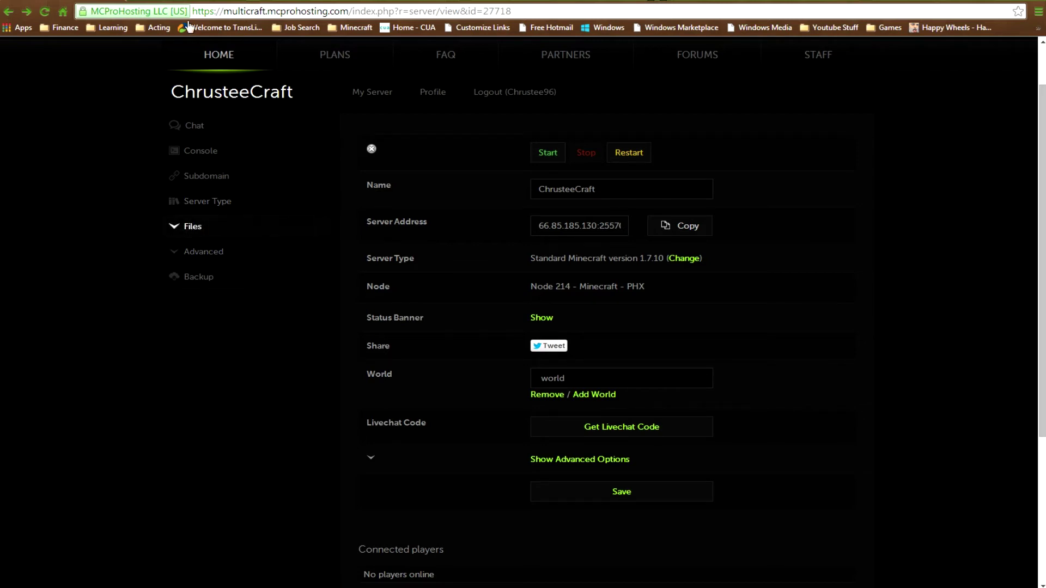
Open eula.txt through FTP File Access, change the eula setting to true and save the file
left_click(188, 239)
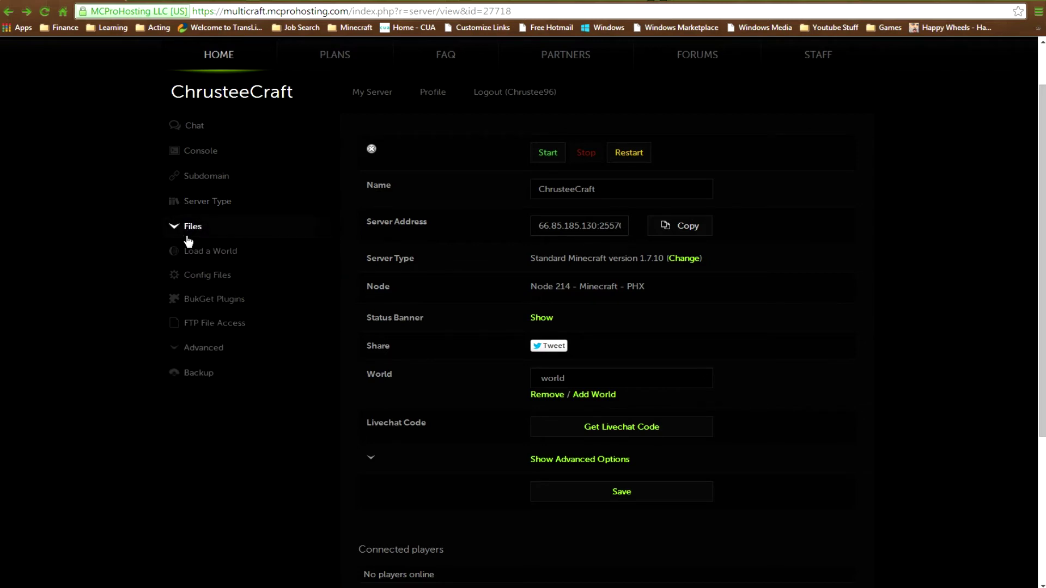
left_click(211, 326)
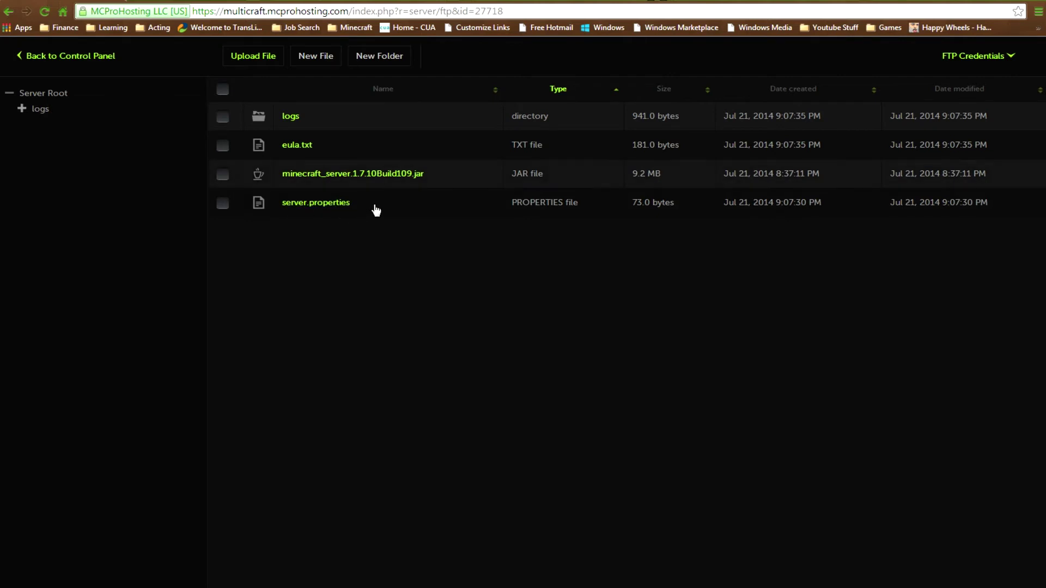
left_click(296, 146)
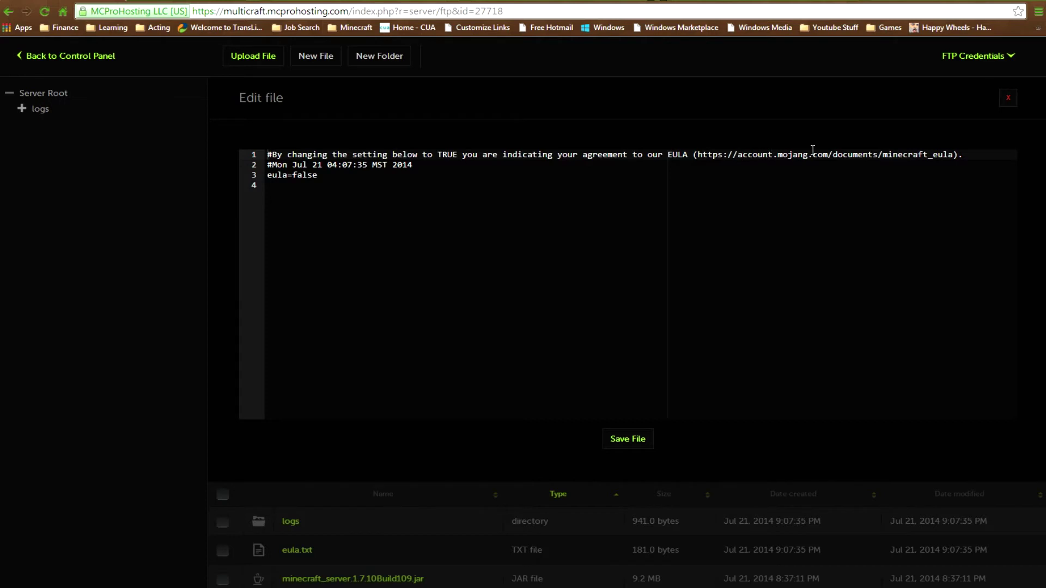
left_click(320, 176)
key("BackSpace")
key("BackSpace")
key("BackSpace")
key("BackSpace")
key("BackSpace")
type("true")
left_click(631, 441)
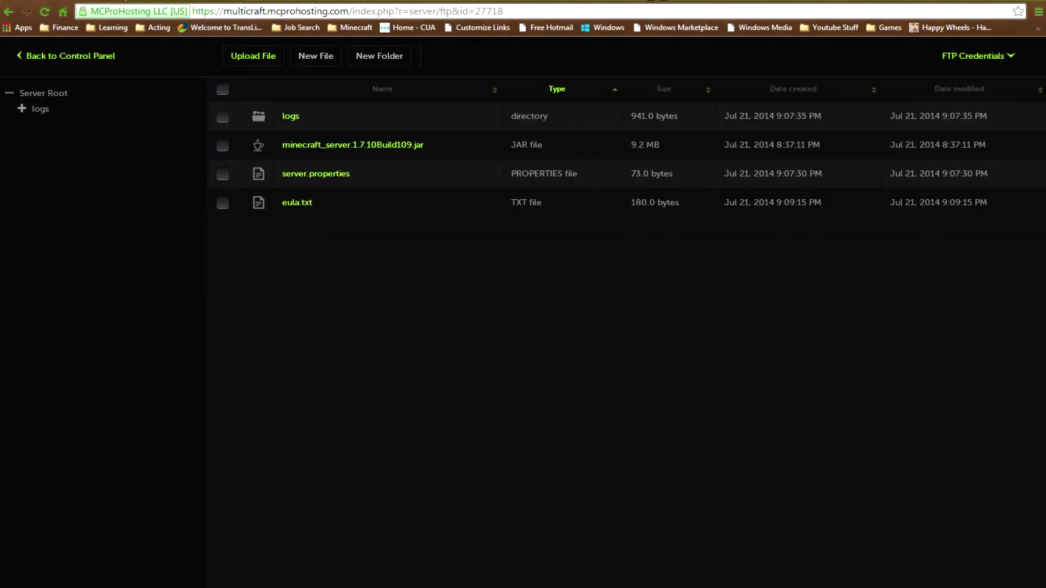
Return to the control panel, start the server until its console reports startup done, and stop it again
left_click(64, 56)
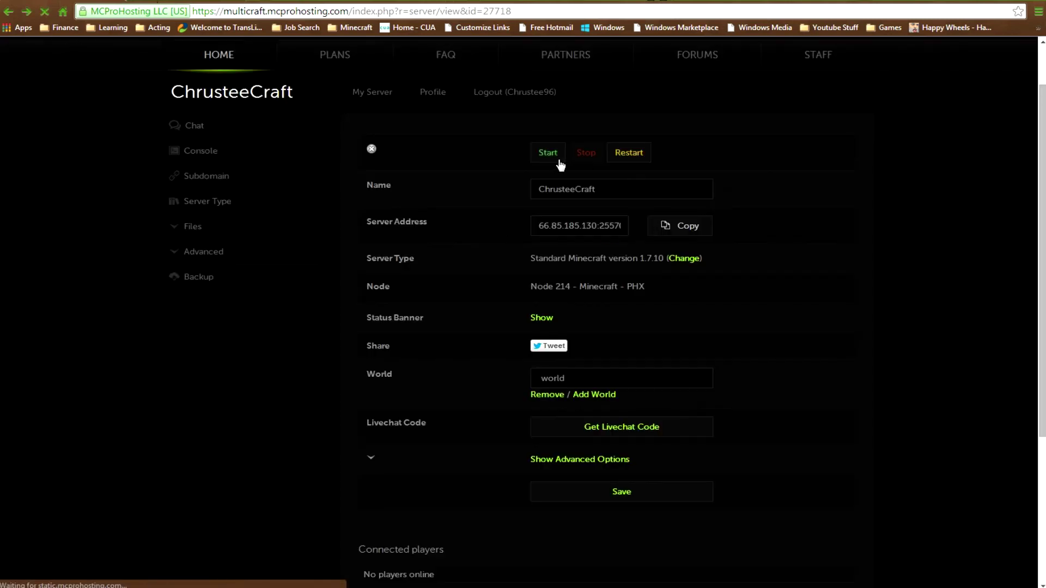
left_click(547, 154)
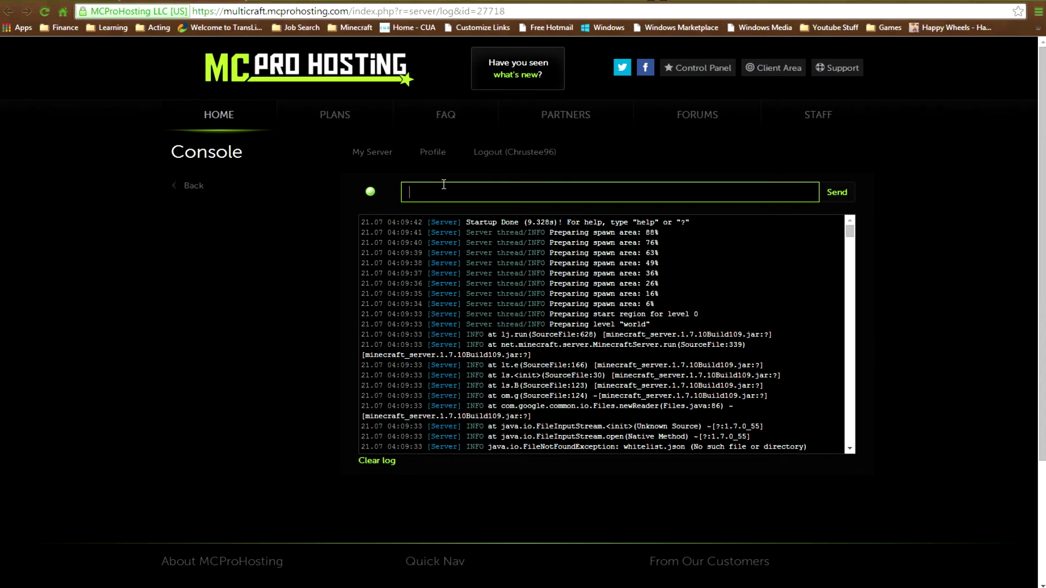
key("alt+Left")
left_click(598, 155)
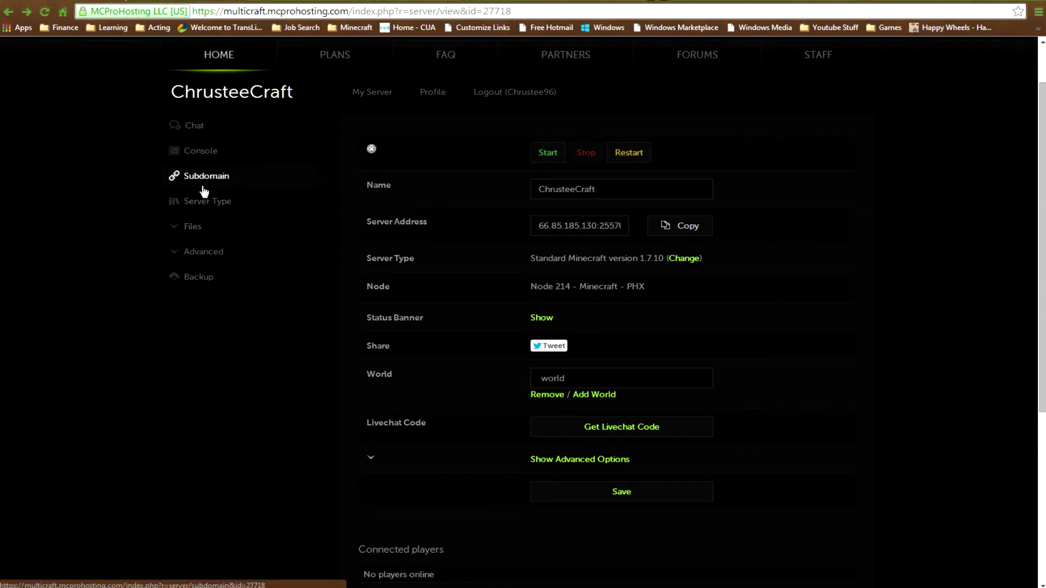
Open whitelist.json through FTP File Access and view its player entries
left_click(192, 226)
left_click(205, 322)
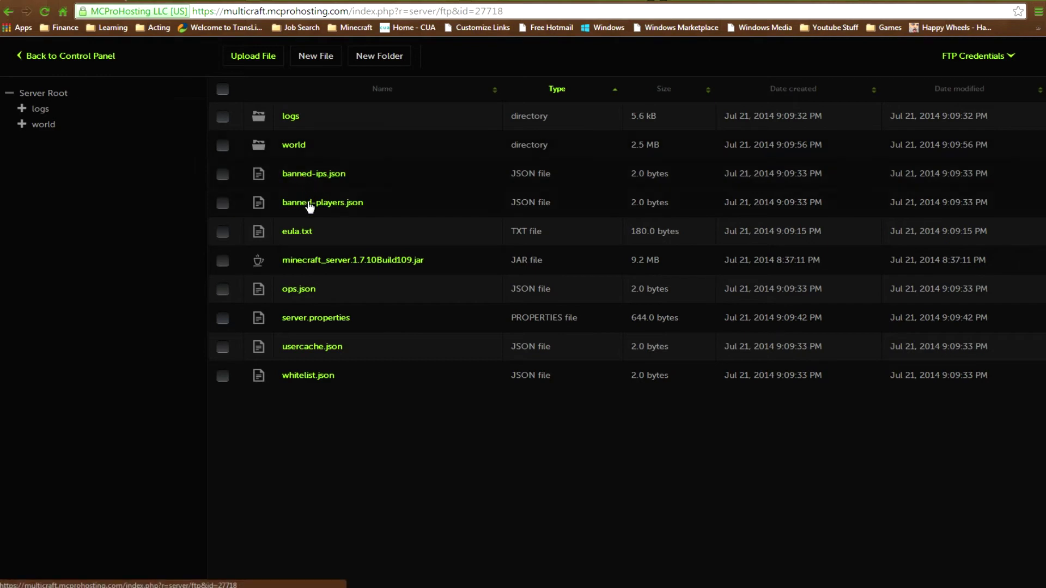
left_click(328, 377)
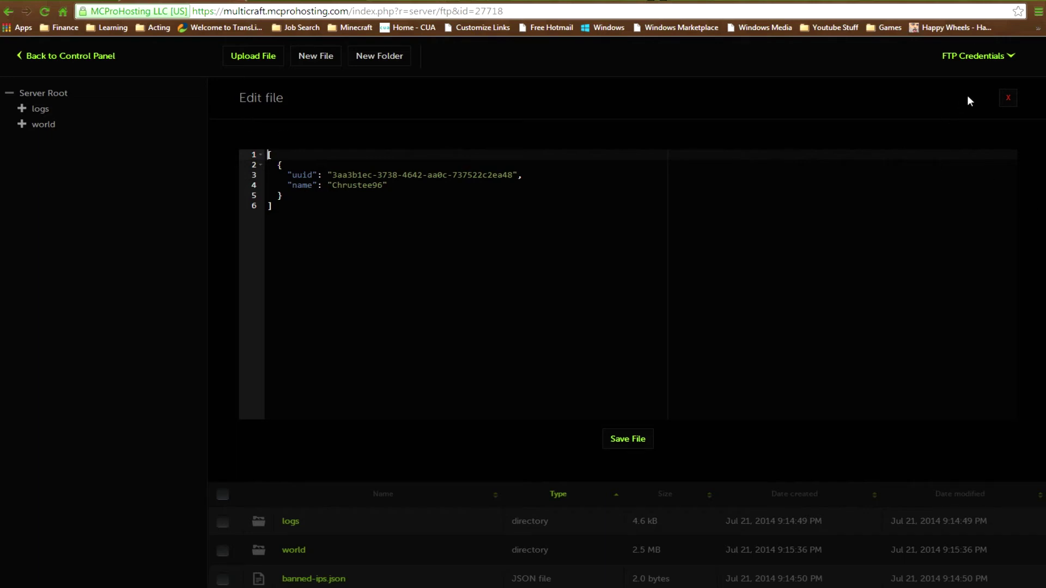
Return to the control panel and open the server console with its command field ready for input
left_click(45, 61)
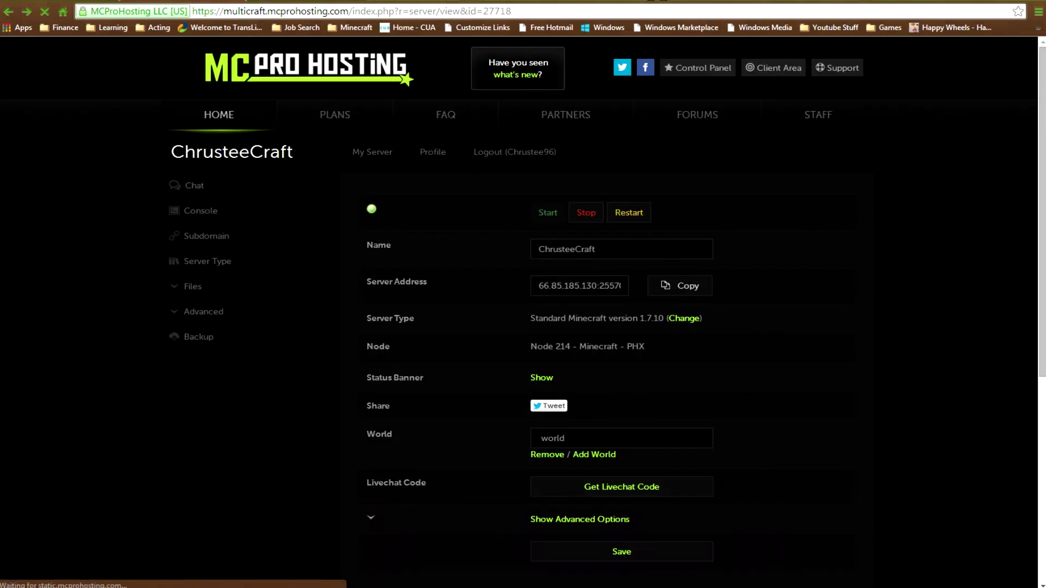
left_click(201, 210)
left_click(453, 248)
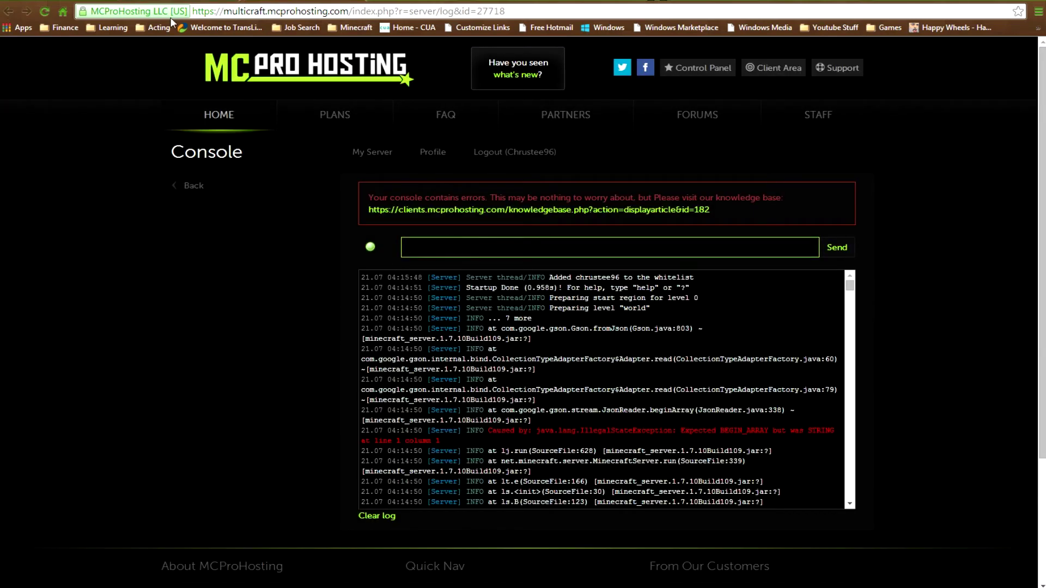
Revisit the server's FTP file list and return to the console log
key("alt+Left")
key("alt+Left")
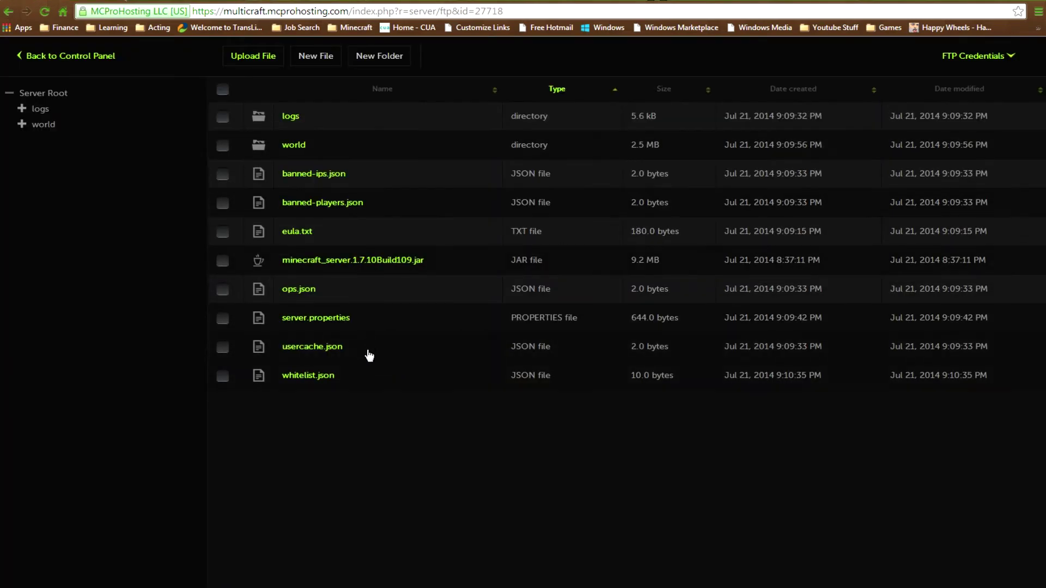
key("alt+Right")
key("alt+Right")
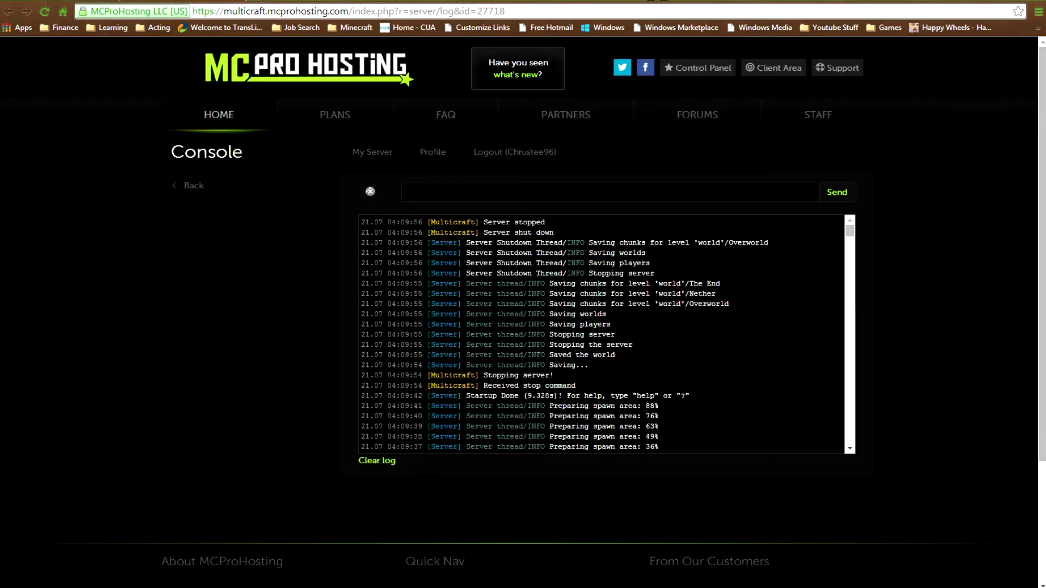
Go back to the server's FTP file list and open server.properties in the file editor
key("alt+Left")
key("alt+Left")
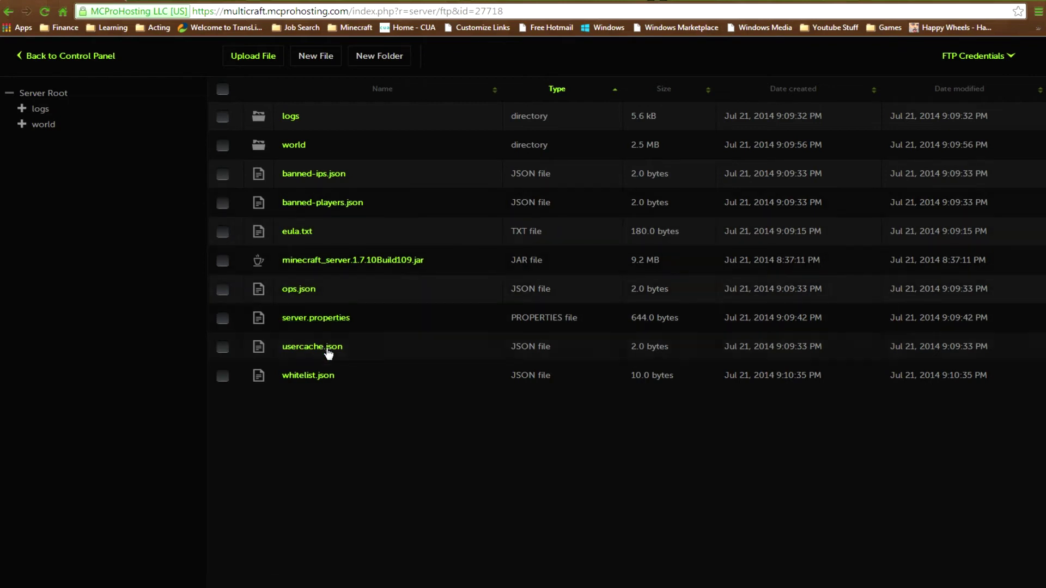
left_click(325, 319)
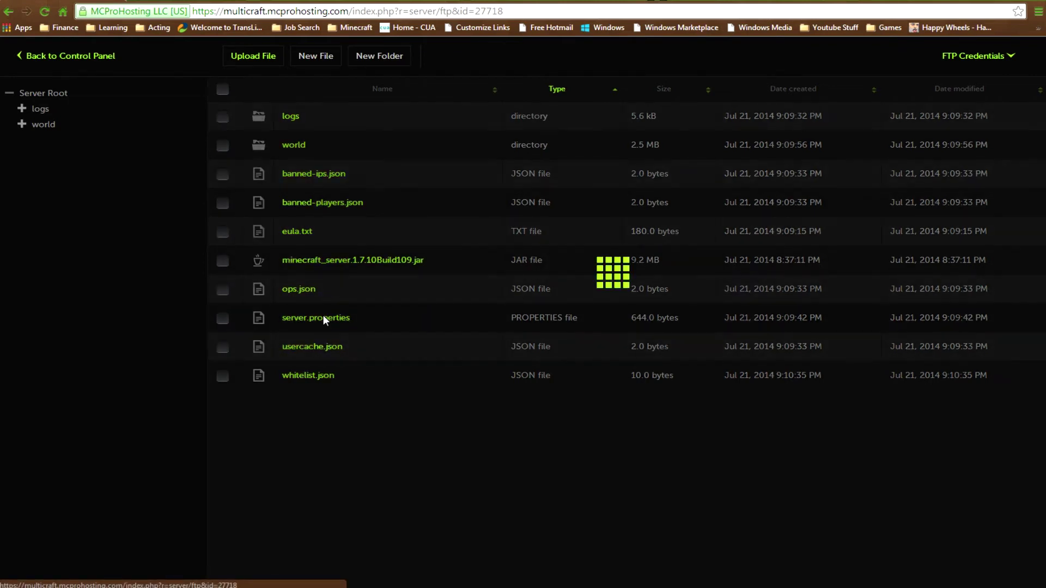
left_click(385, 176)
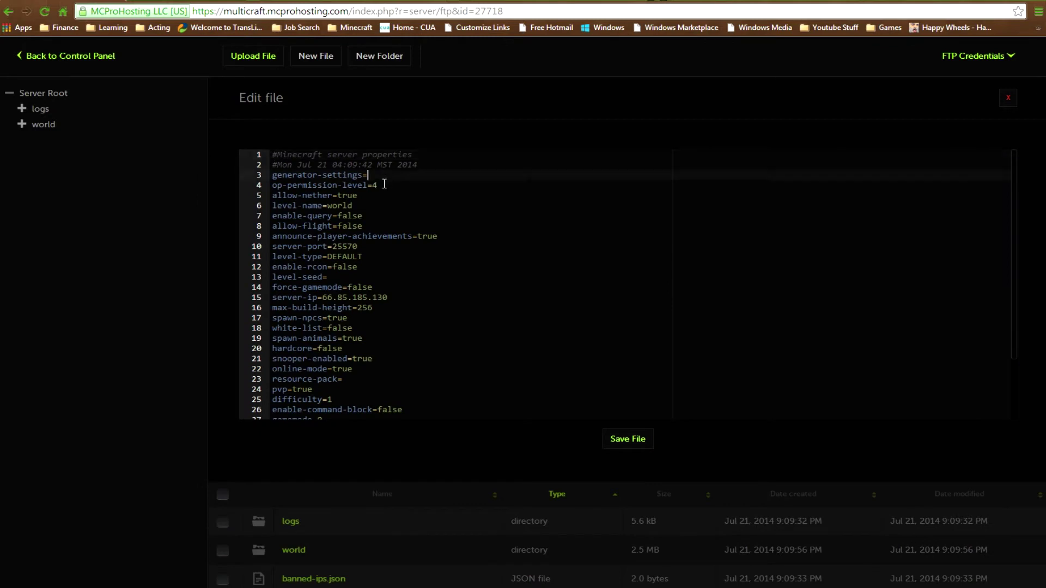
Review the settings in server.properties from start to end, including the server IP, white-list and command block entries
scroll(399, 199, "down", 2)
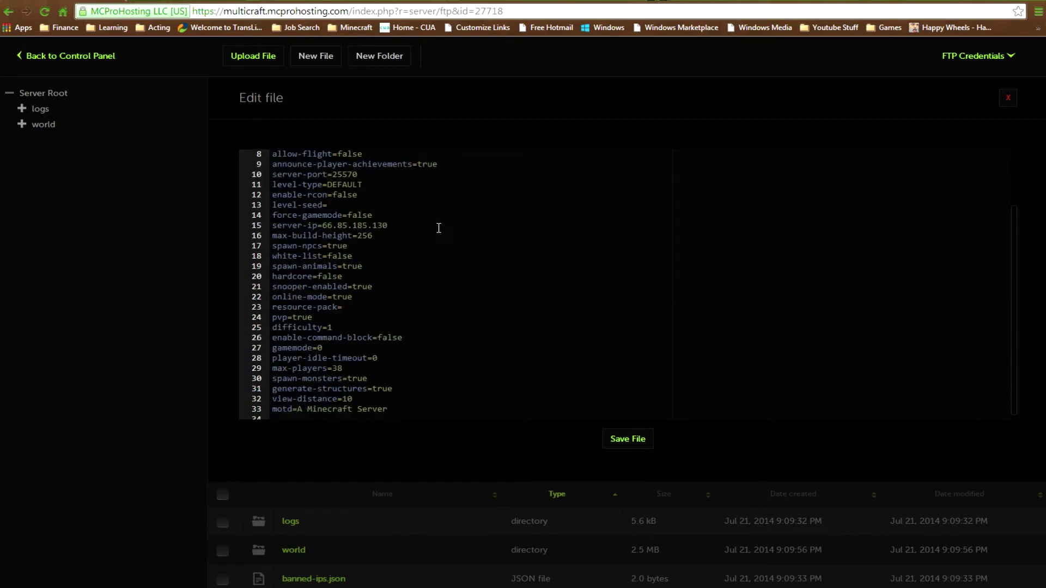
scroll(415, 248, "down", 1)
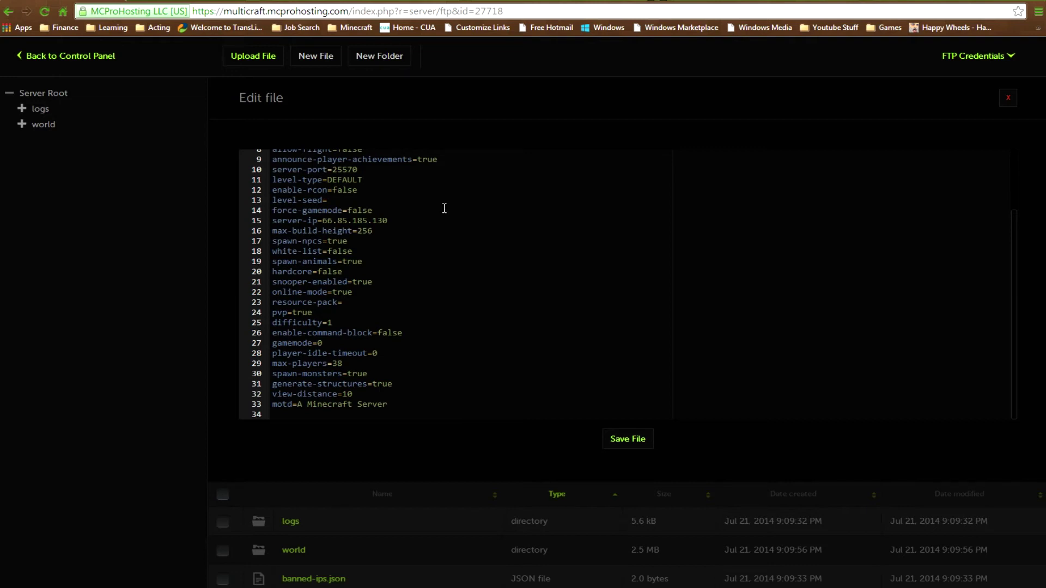
scroll(481, 253, "up", 3)
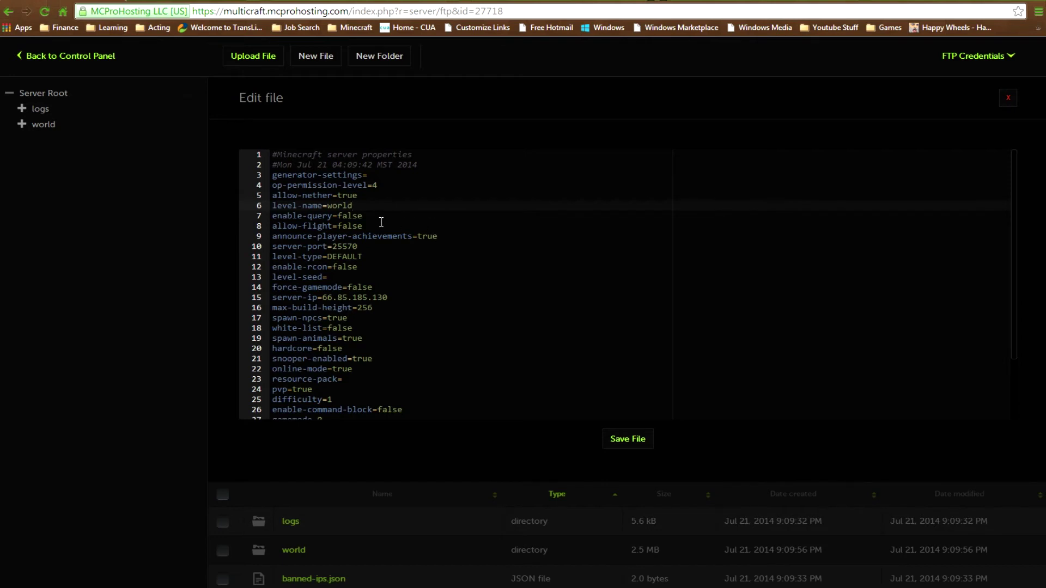
scroll(460, 238, "down", 2)
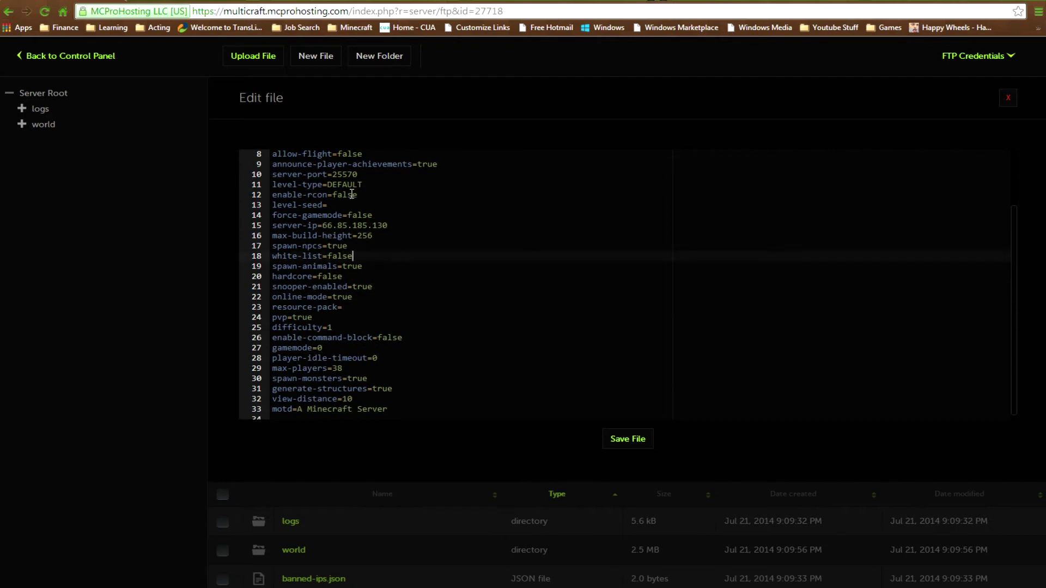
scroll(364, 191, "up", 1)
scroll(376, 202, "up", 1)
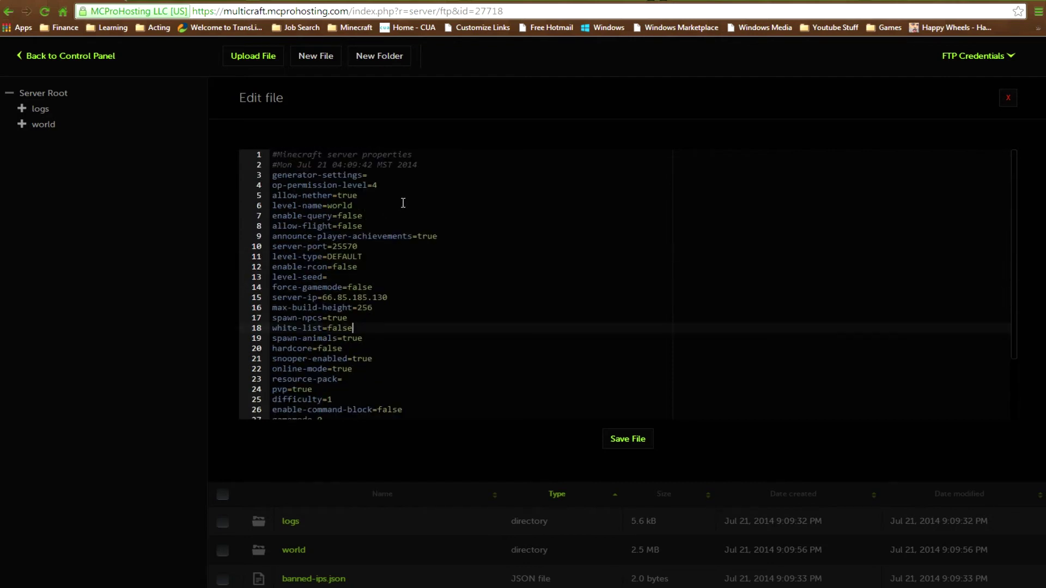
scroll(403, 203, "down", 1)
left_click_drag(397, 261, 264, 260)
left_click(430, 261)
scroll(447, 272, "down", 1)
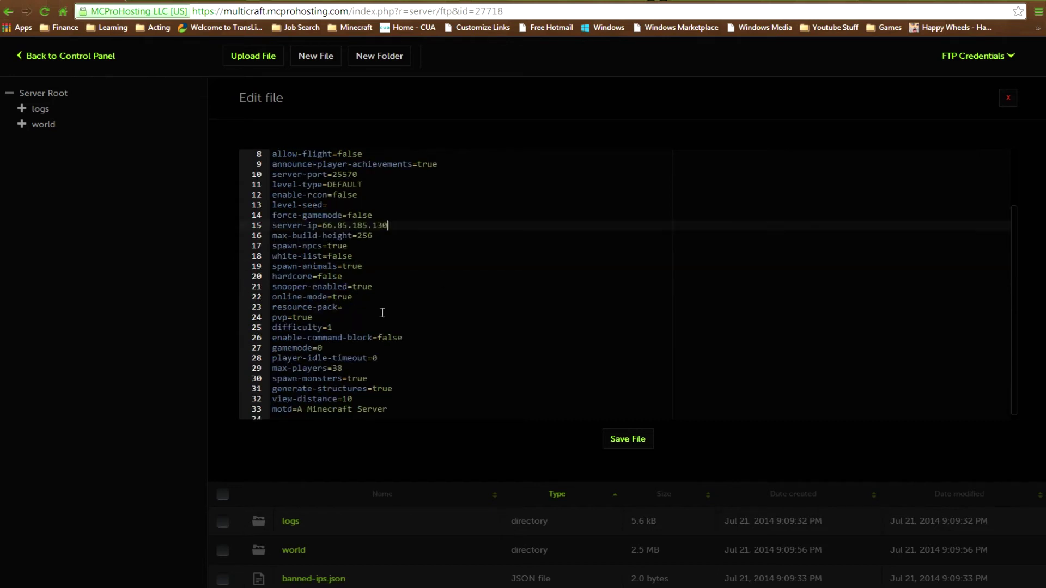
left_click(387, 337)
scroll(476, 338, "down", 1)
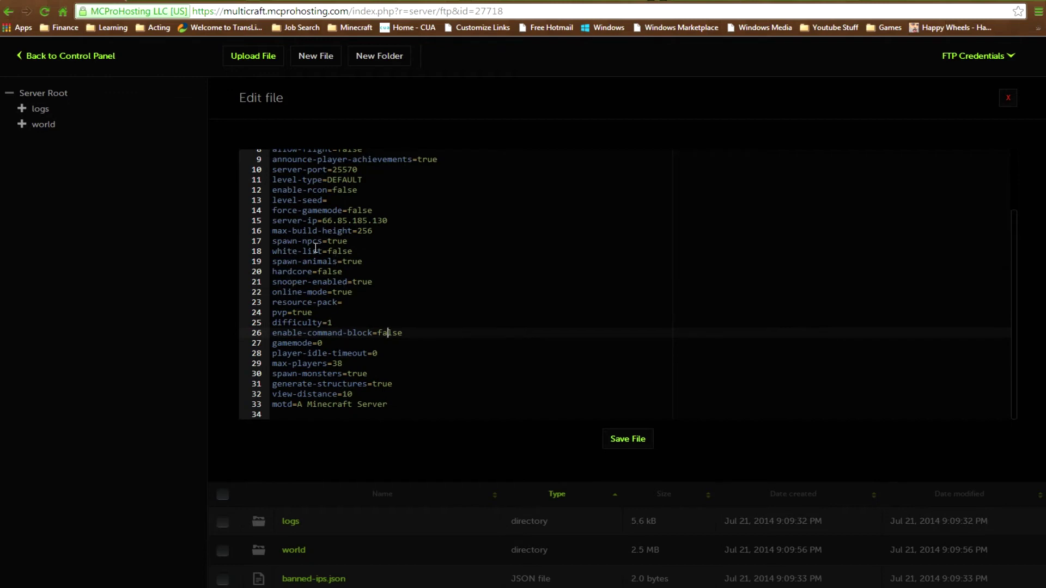
Set white-list to true in server.properties and save the file
left_click_drag(353, 252, 328, 250)
type("true")
left_click(364, 231)
scroll(414, 234, "up", 1)
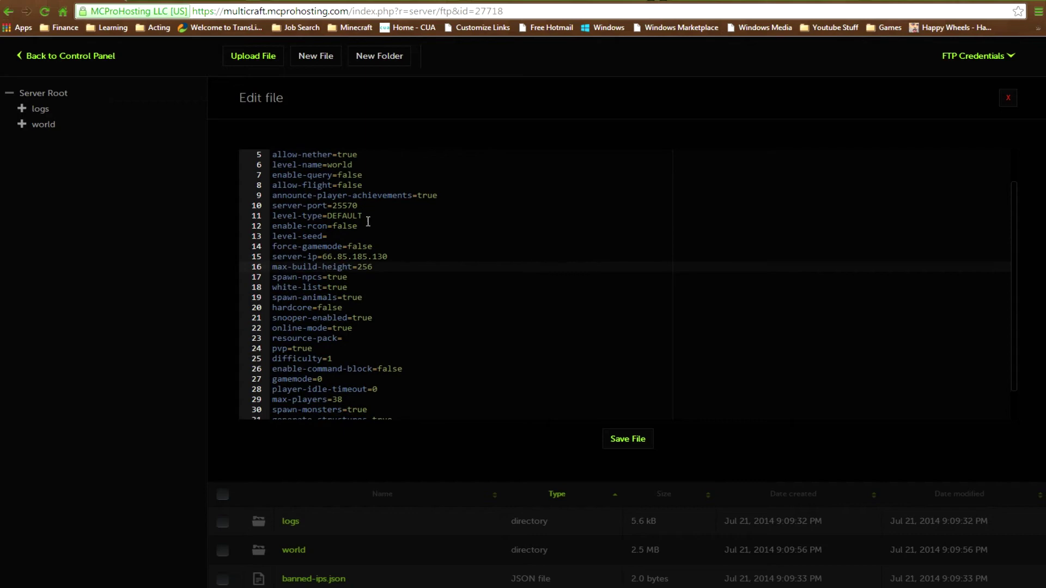
left_click(642, 445)
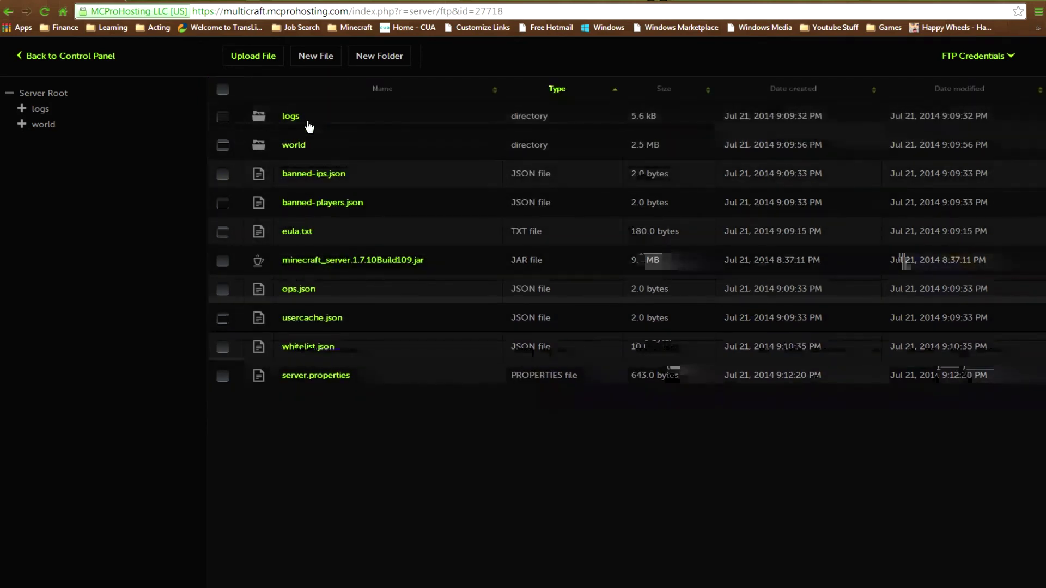
Return to the control panel, start the server and open its console
left_click(36, 59)
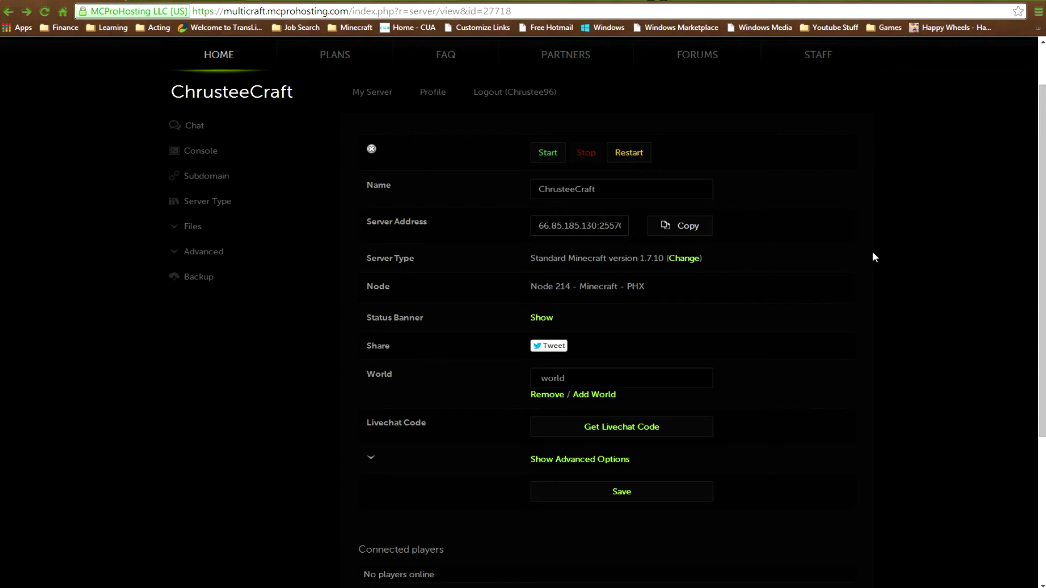
scroll(872, 254, "up", 2)
left_click(546, 211)
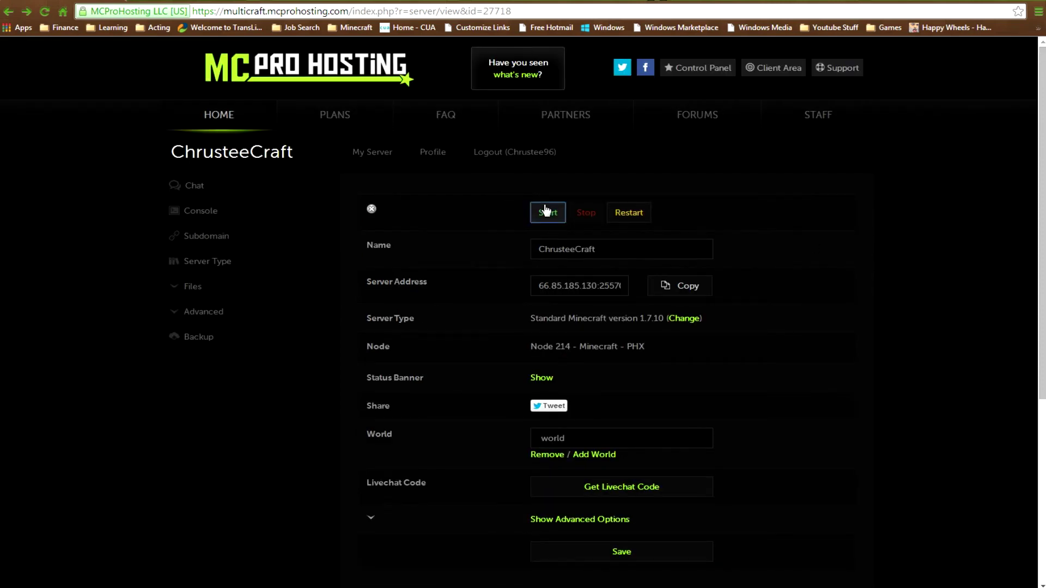
left_click(201, 210)
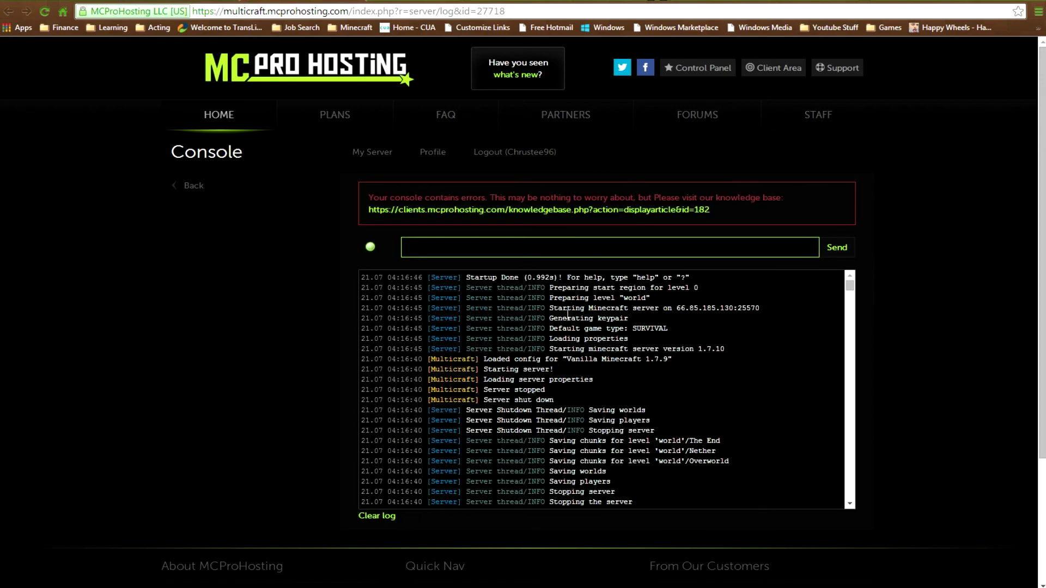
Examine the console's log lines from the latest server start, including the startup and default game type entries
left_click_drag(567, 404, 360, 276)
left_click(559, 374)
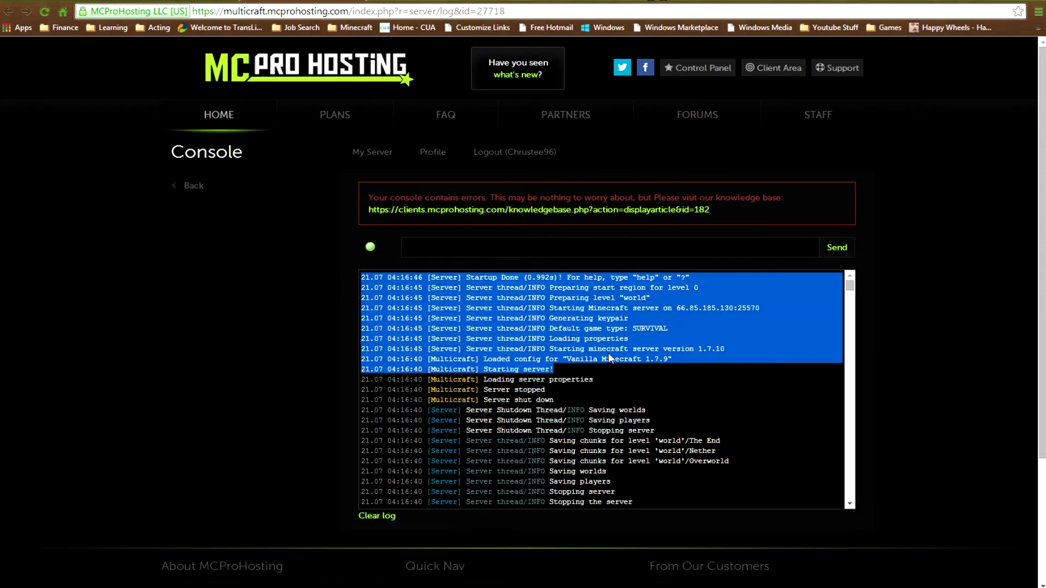
left_click(575, 377)
double_click(635, 329)
left_click(671, 334)
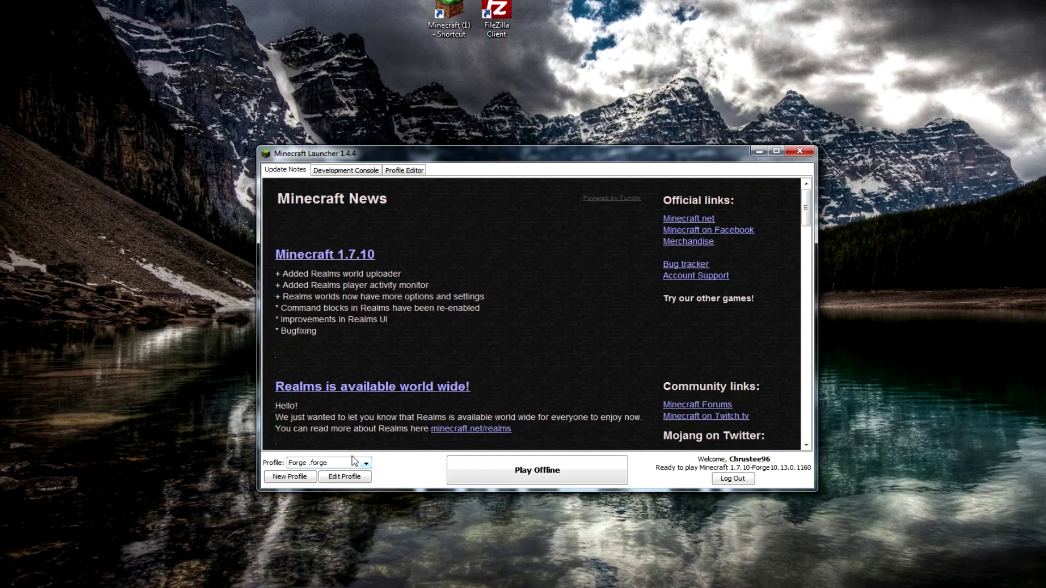
In the Minecraft Launcher, start the game with the profile named after the account and maximize the launcher window
left_click(355, 465)
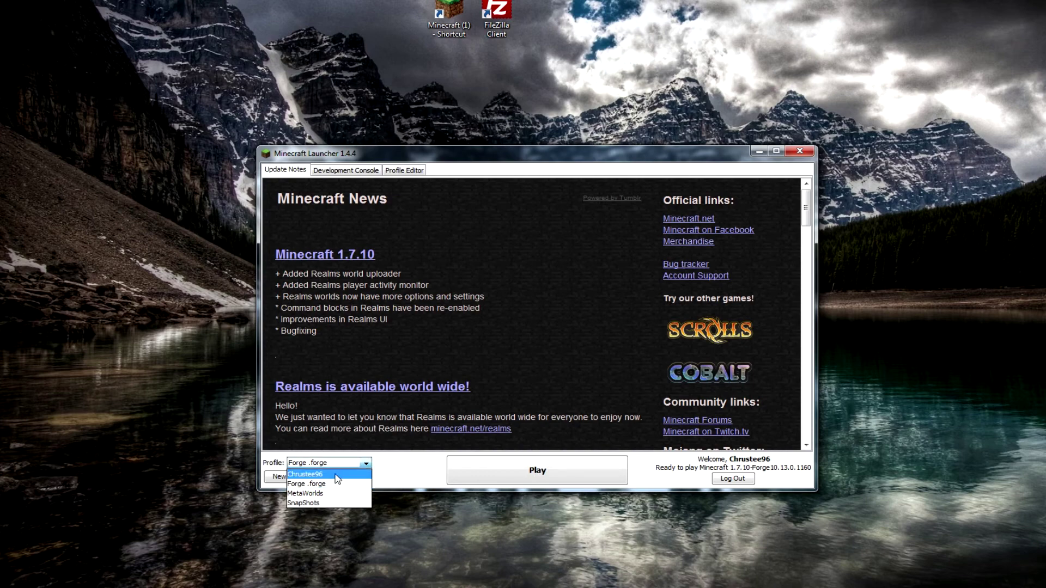
left_click(337, 474)
left_click(574, 473)
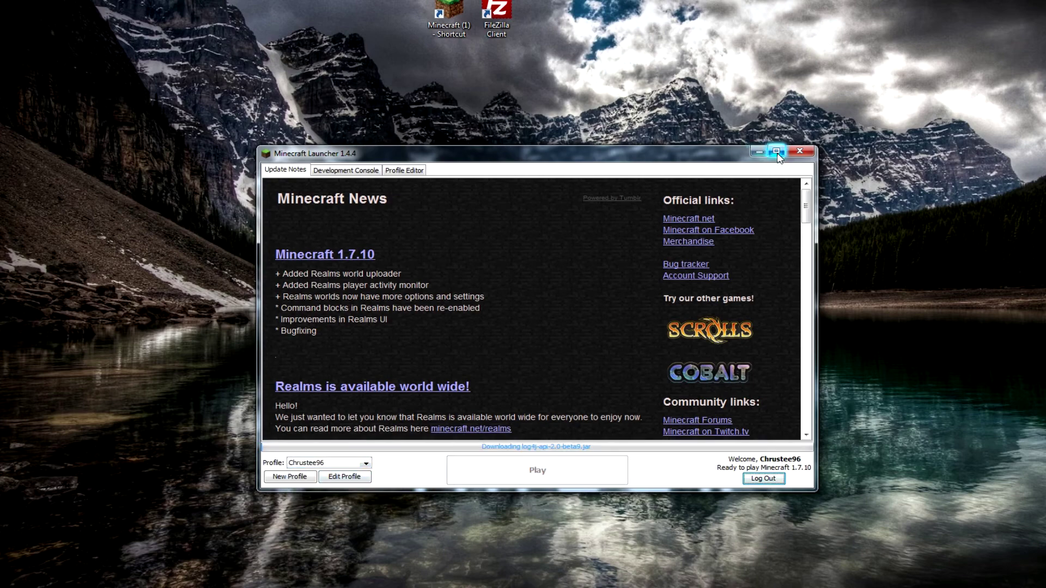
left_click(778, 153)
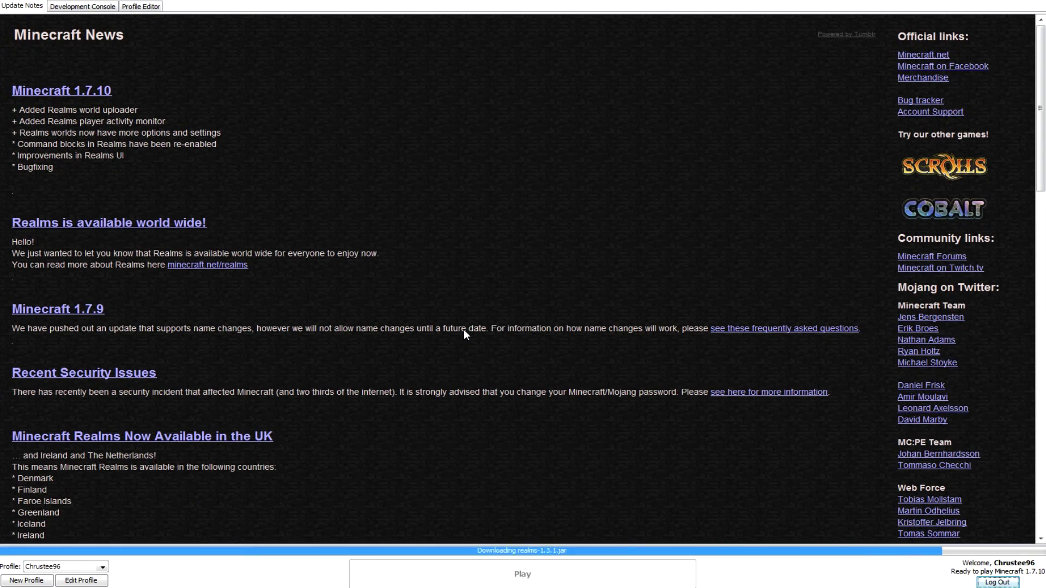